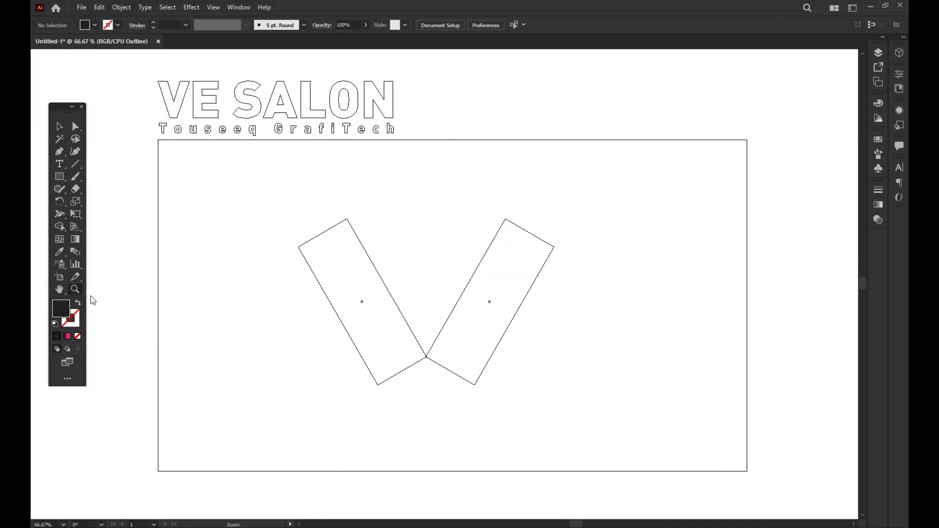
Move the right slanted rectangle slightly so its inner bottom corner meets the inner corner of the left rectangle.
drag(415, 375, 546, 492)
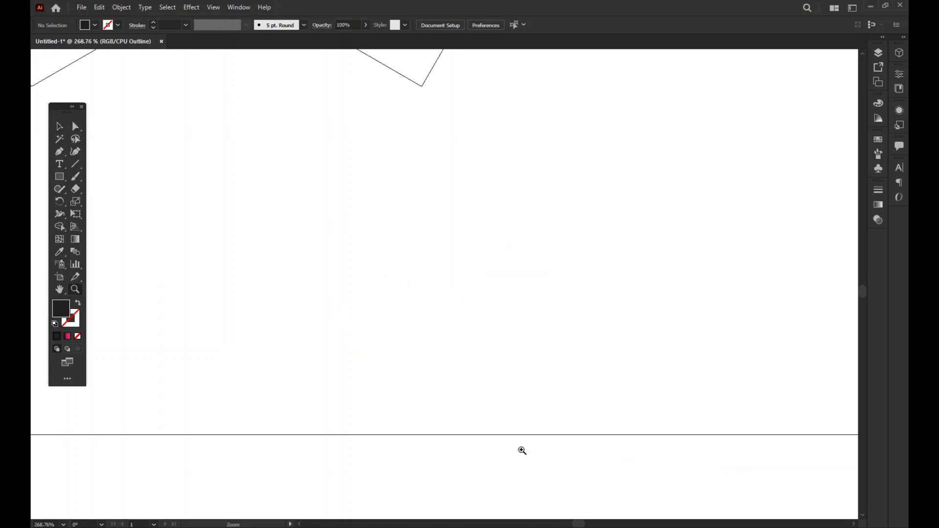
drag(313, 171, 475, 398)
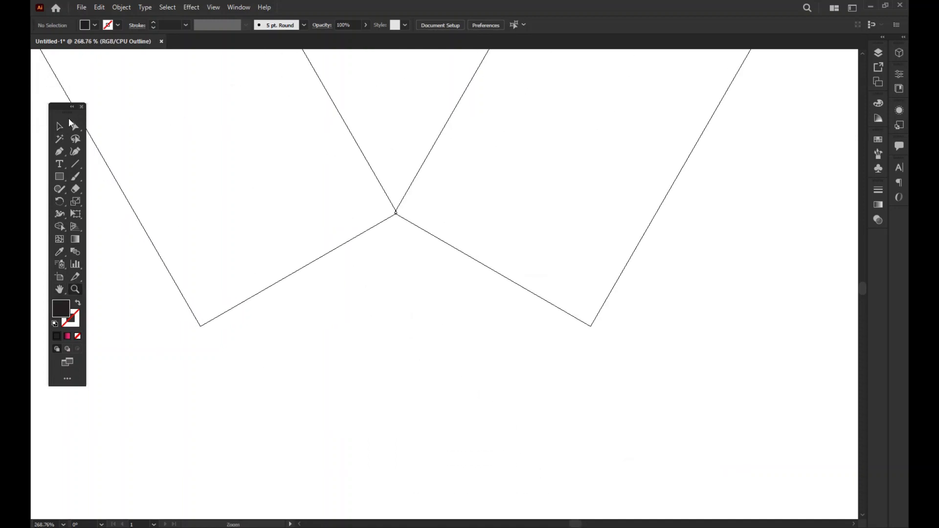
click(68, 126)
drag(413, 184, 415, 184)
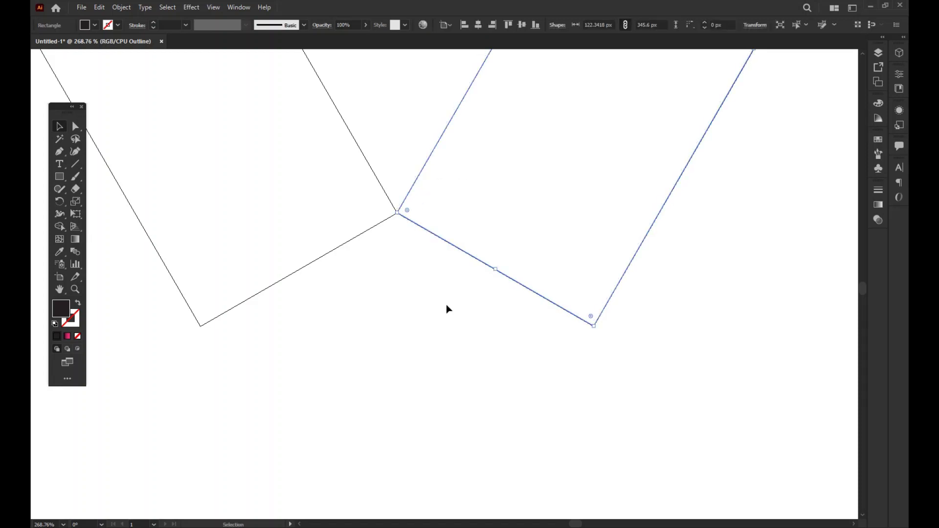
click(433, 312)
key(ctrl+minus)
key(ctrl+minus)
key(ctrl+minus)
key(ctrl+minus)
key(ctrl+minus)
key(ctrl+minus)
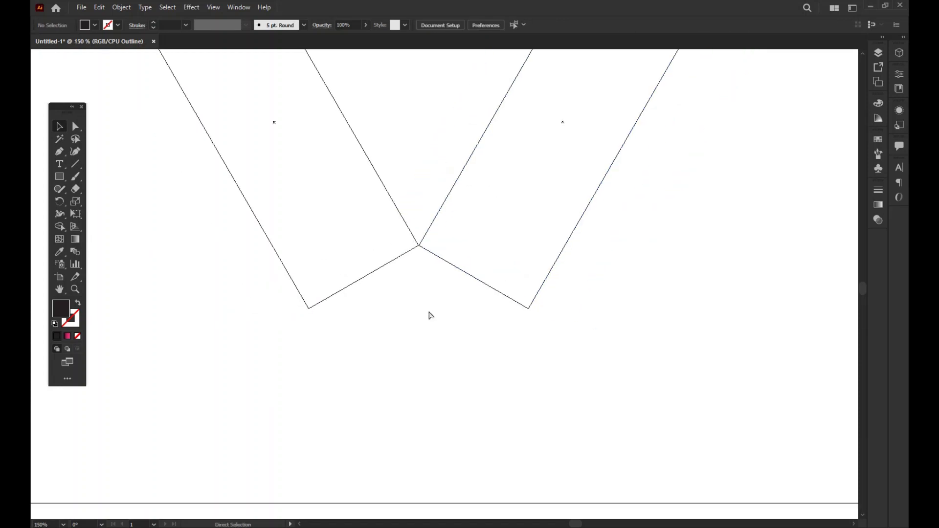
drag(428, 311, 384, 341)
key(ctrl+plus)
key(ctrl+plus)
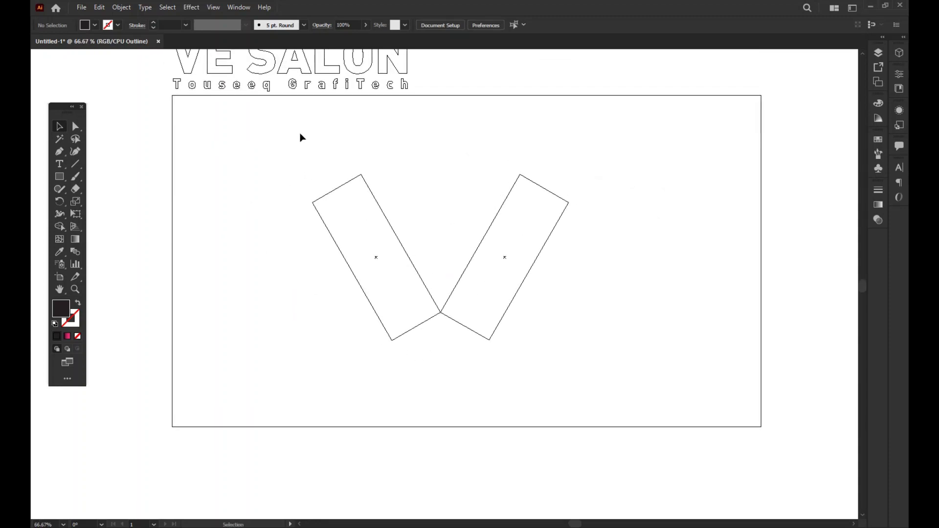
Switch the artwork from outline to preview display.
drag(301, 135, 576, 395)
right_click(619, 261)
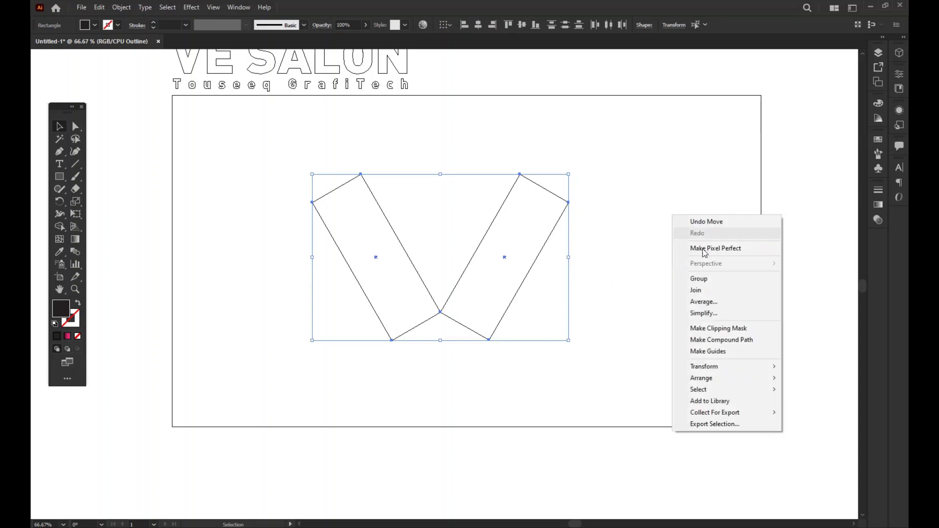
right_click(652, 260)
click(679, 397)
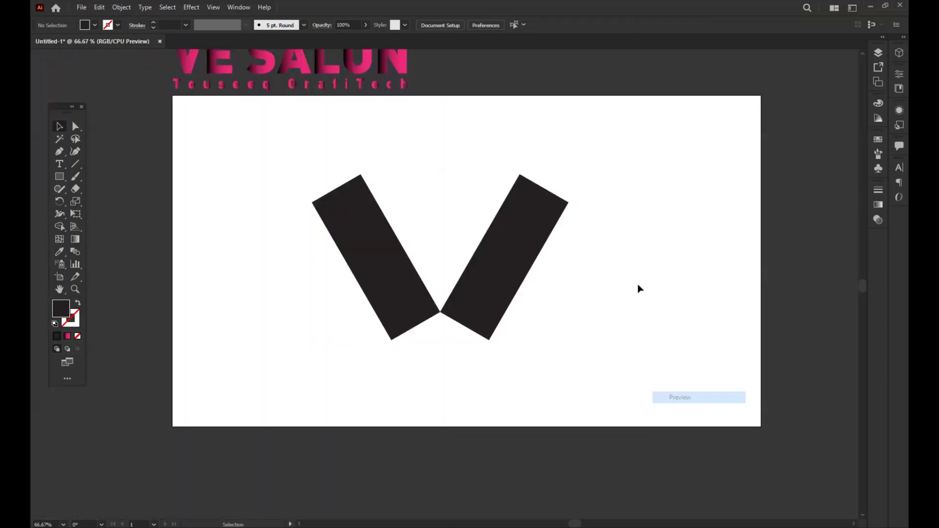
Draw a circle about 246 px in diameter, centred on the corner where the two slanted rectangles meet.
drag(638, 284, 540, 347)
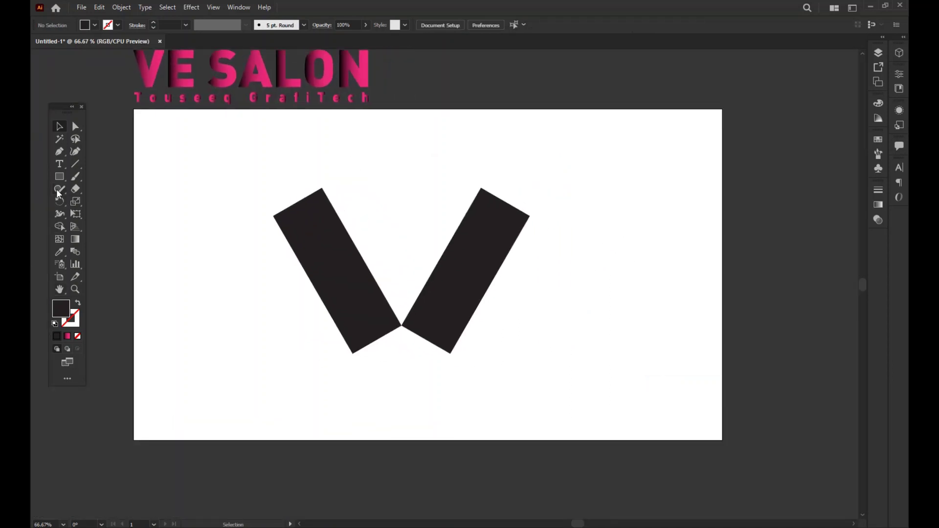
click(60, 177)
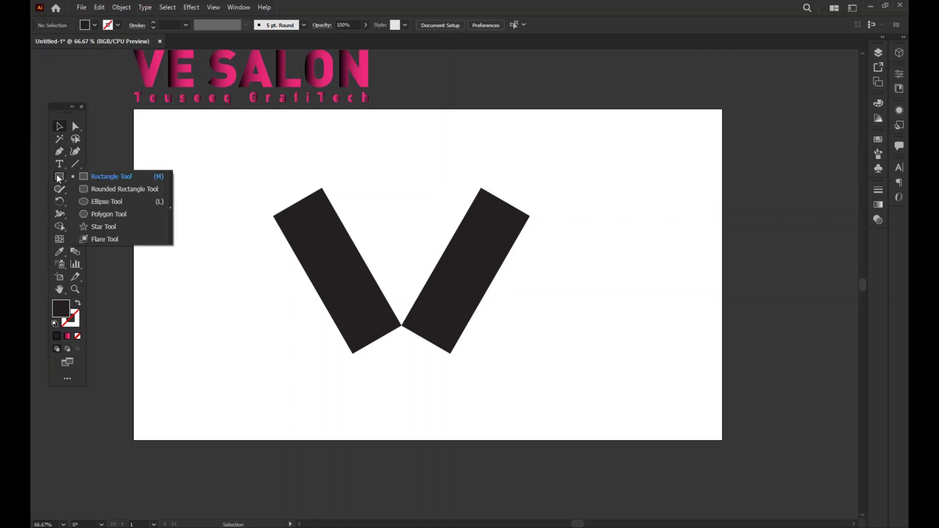
click(104, 200)
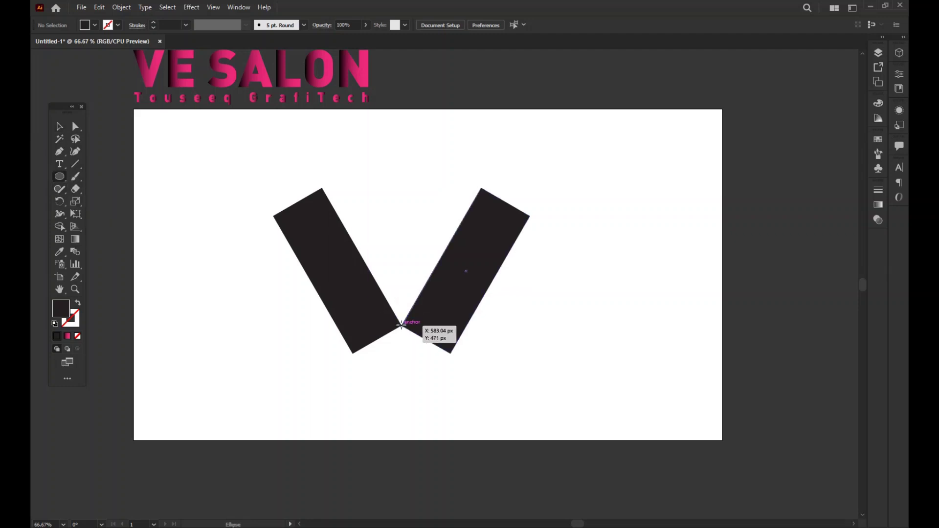
drag(402, 325, 442, 381)
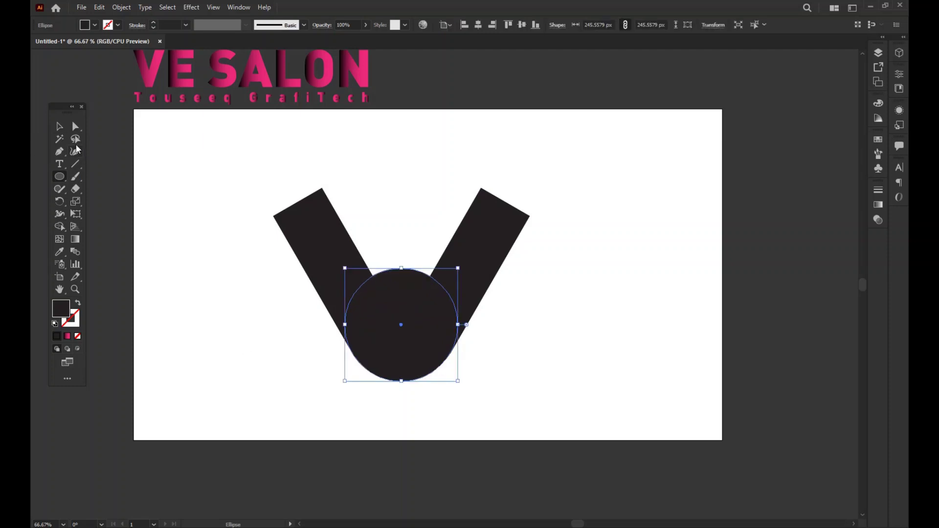
key(v)
click(593, 304)
In outline display, resize the circle to about 248 × 244 px, fitting its right side to the right rectangle's lower outer corner.
right_click(606, 256)
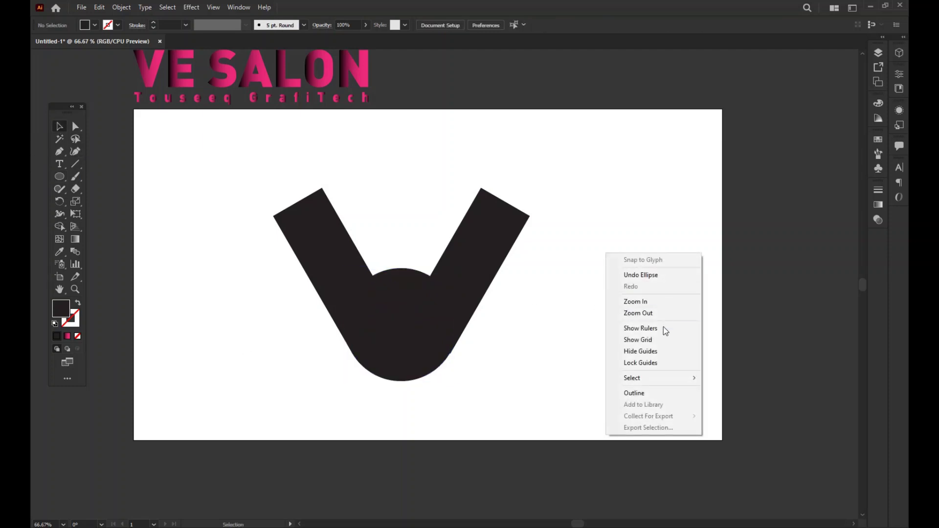
click(640, 393)
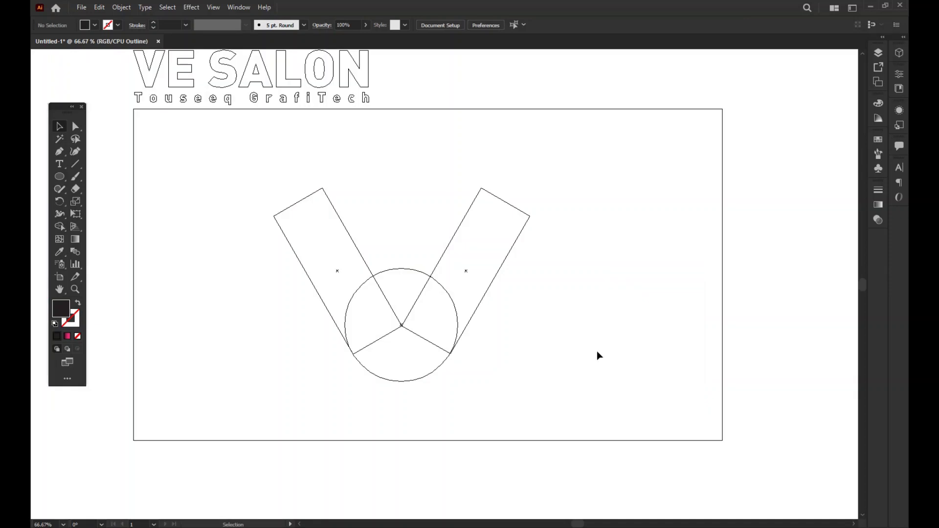
key(ctrl+equal)
key(ctrl+equal)
key(ctrl+equal)
key(ctrl+equal)
key(ctrl+equal)
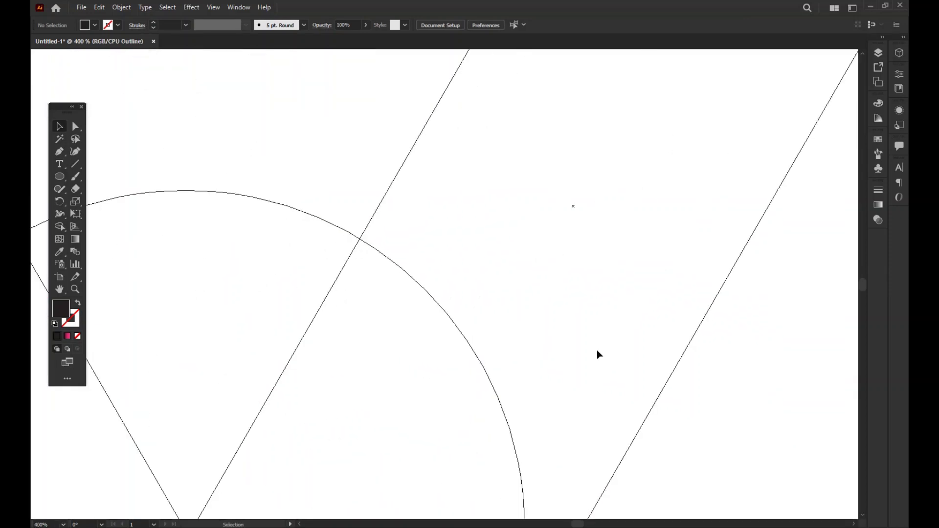
drag(558, 357, 607, 132)
key(ctrl+minus)
drag(611, 270, 615, 254)
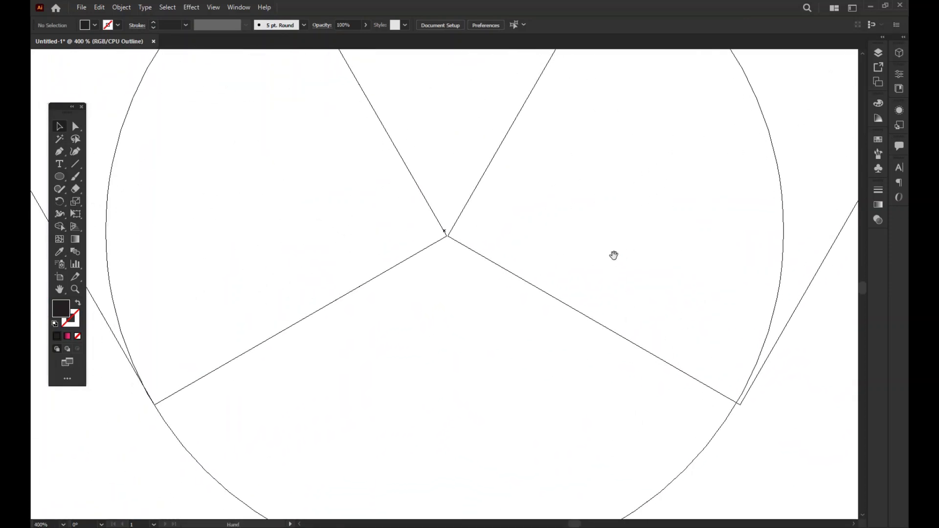
key(ctrl+minus)
key(ctrl+minus)
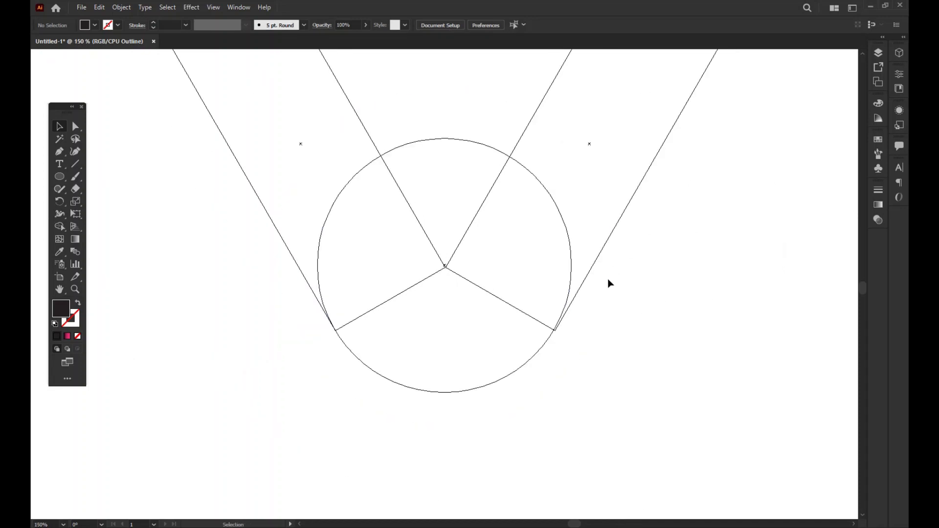
click(571, 272)
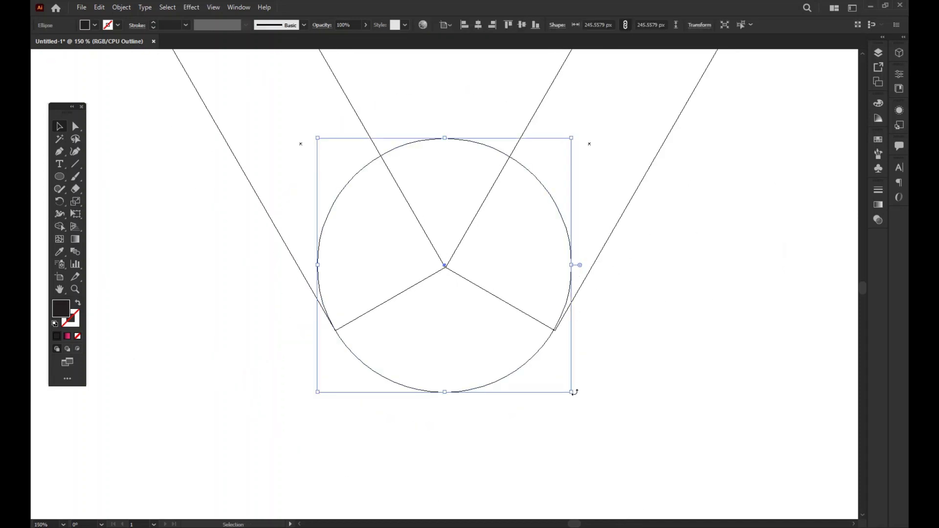
drag(573, 392, 575, 392)
key(a)
key(v)
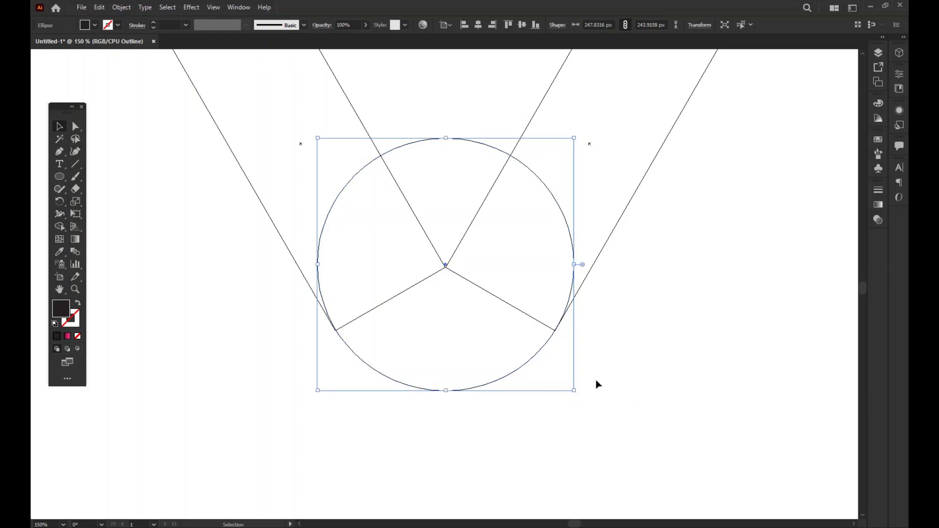
click(597, 383)
Widen the circle on its left side to about 249 px, towards the left rectangle's lower outer corner.
drag(656, 331, 633, 353)
key(ctrl+plus)
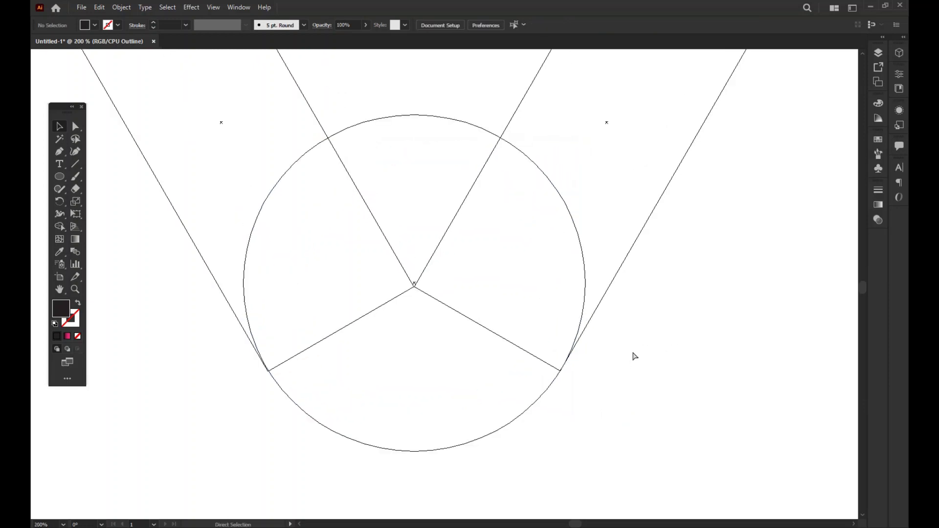
drag(541, 324, 594, 241)
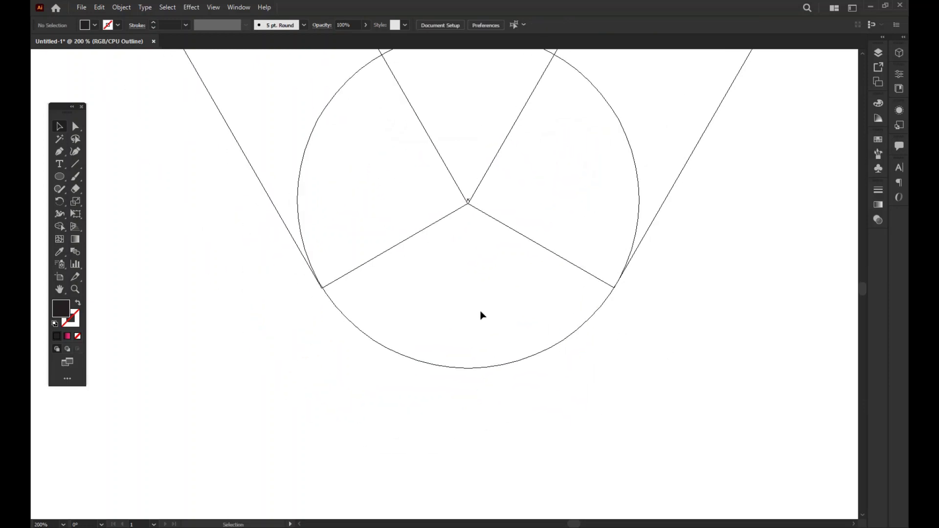
click(365, 337)
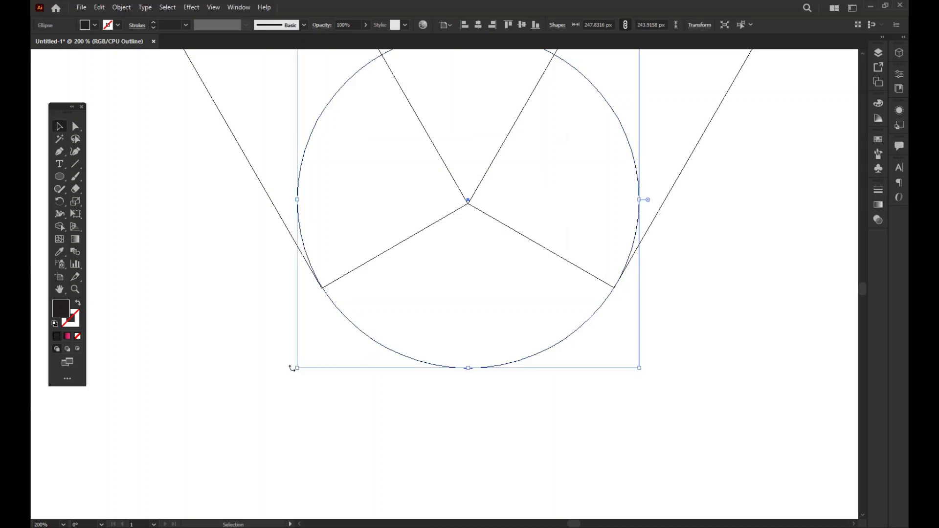
drag(296, 368, 295, 368)
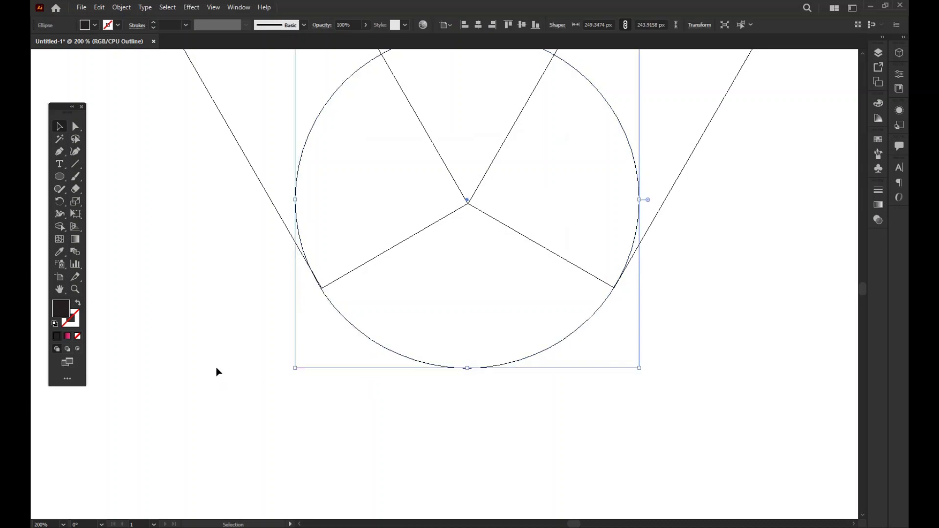
click(215, 371)
Nudge the circle slightly right so its edge passes through the lower outer corners of both rectangles.
key(space)
key(ctrl+plus)
key(ctrl+plus)
key(ctrl+plus)
key(ctrl+plus)
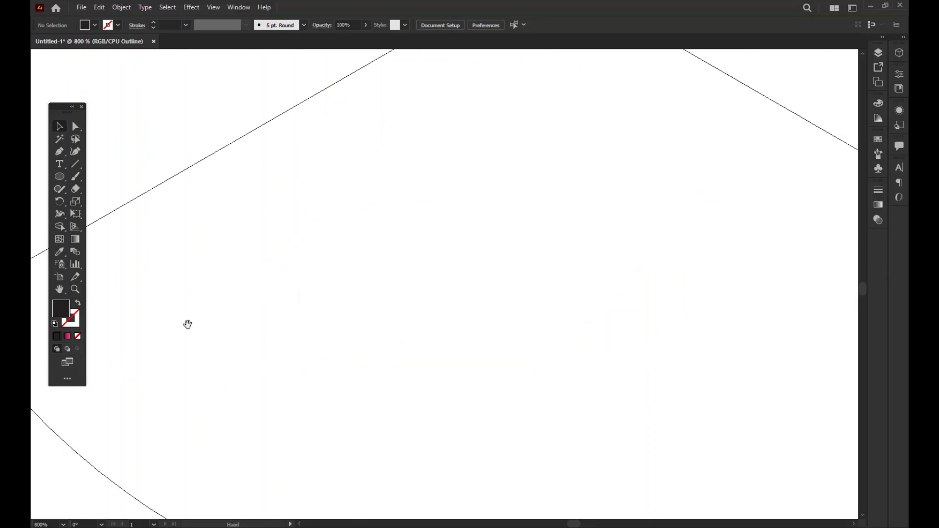
drag(263, 330, 426, 338)
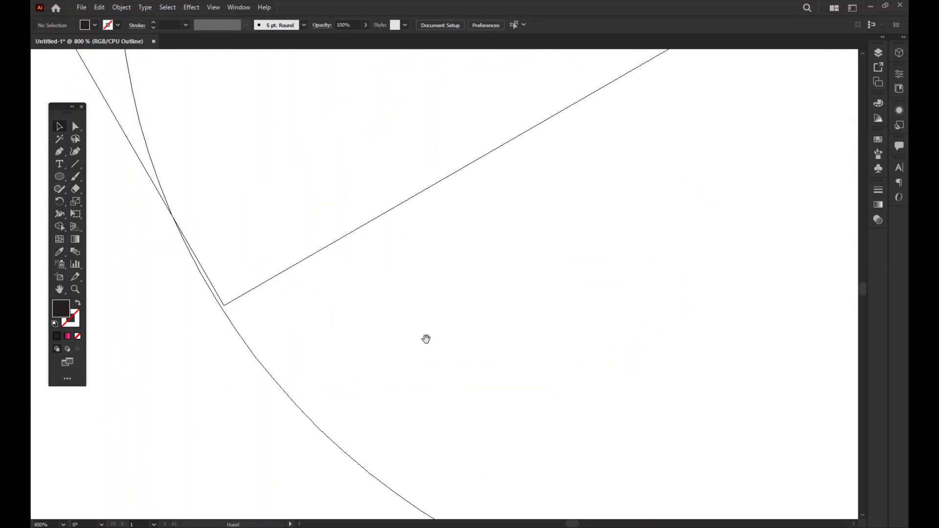
click(243, 347)
drag(228, 324, 233, 322)
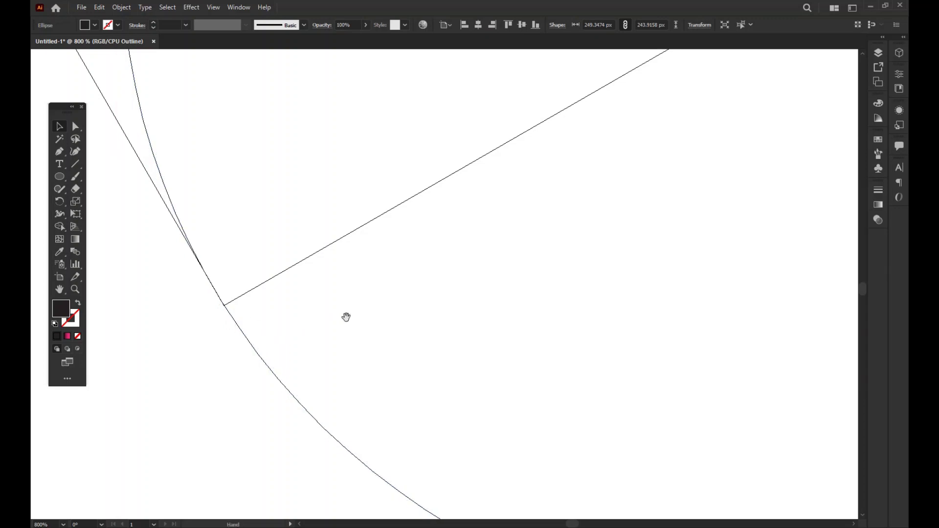
drag(469, 361, 195, 260)
drag(728, 242, 423, 283)
drag(741, 266, 431, 283)
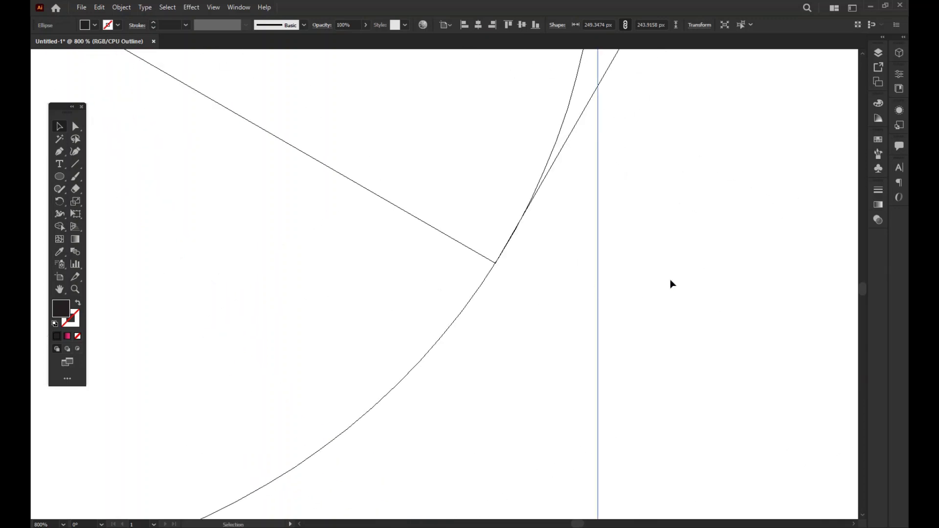
Deselect the circle and return the artwork to preview display.
key(a)
key(ctrl+minus)
key(ctrl+minus)
key(ctrl+minus)
key(ctrl+minus)
key(ctrl+minus)
key(ctrl+minus)
key(ctrl+minus)
key(ctrl+minus)
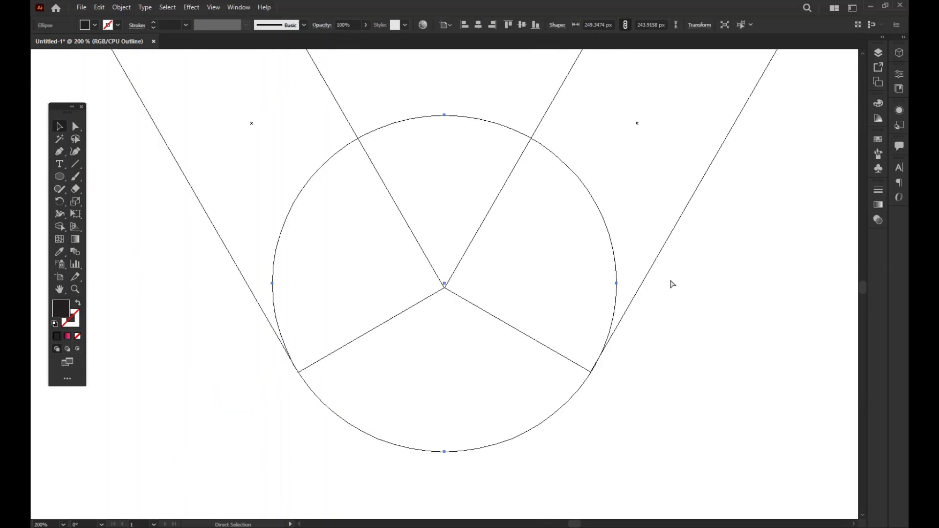
key(ctrl+minus)
key(v)
click(544, 308)
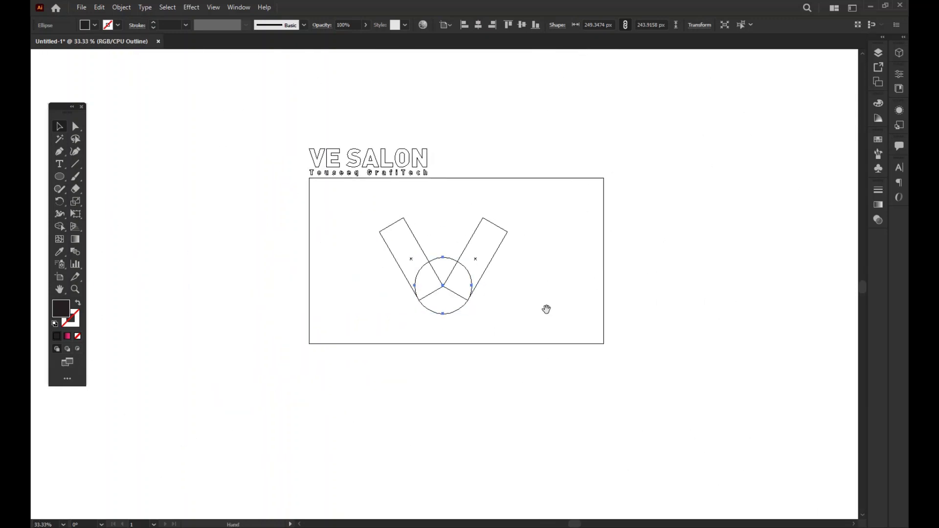
scroll(549, 295, up, 2)
right_click(554, 268)
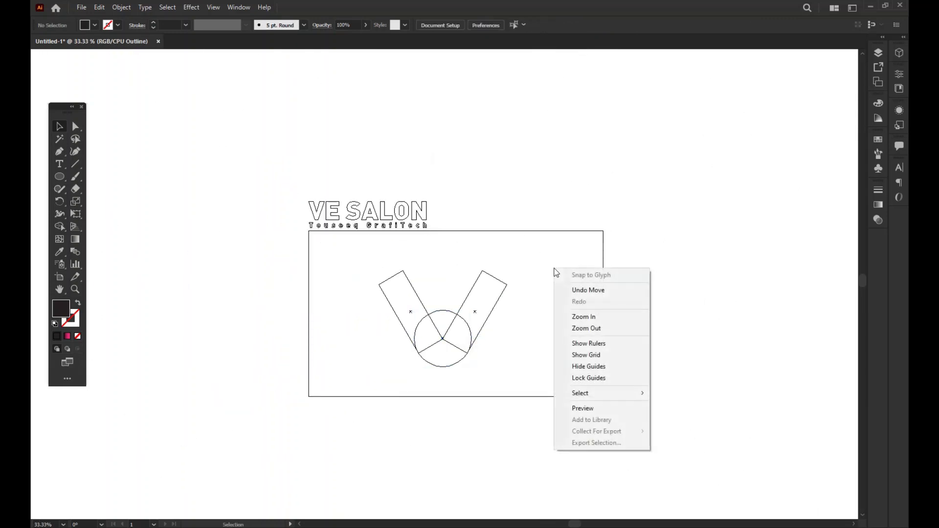
click(582, 407)
key(ctrl+plus)
key(ctrl+plus)
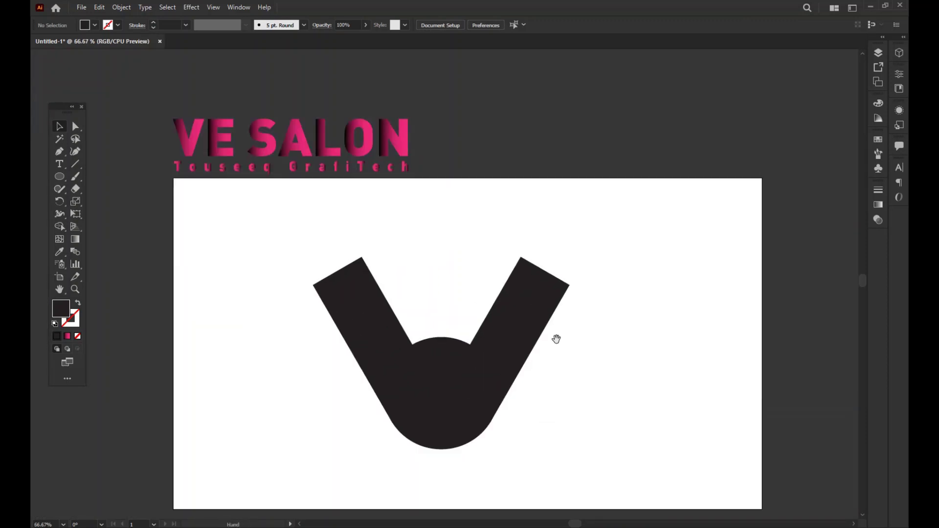
Remove the circle's upper arc segments with the Shape Builder, flattening the edge between the two arms of the V.
drag(557, 341, 530, 321)
drag(283, 214, 611, 458)
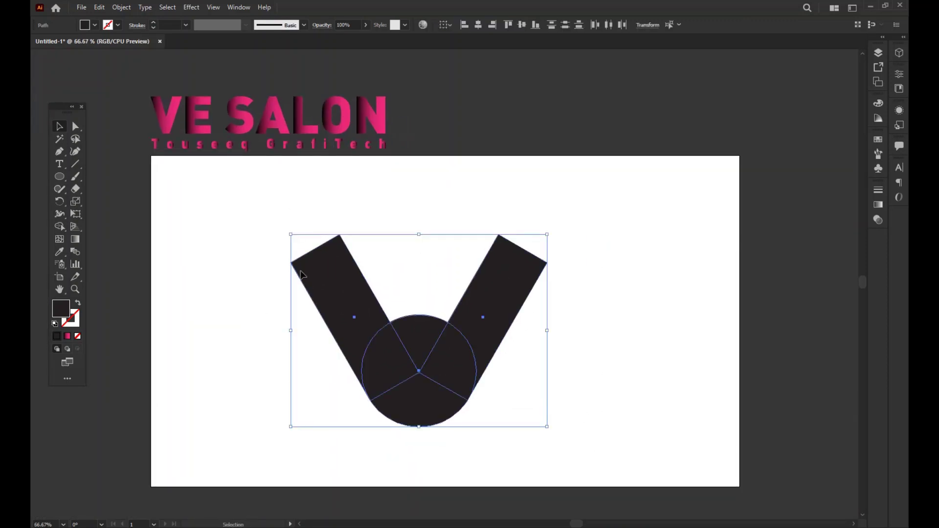
click(59, 226)
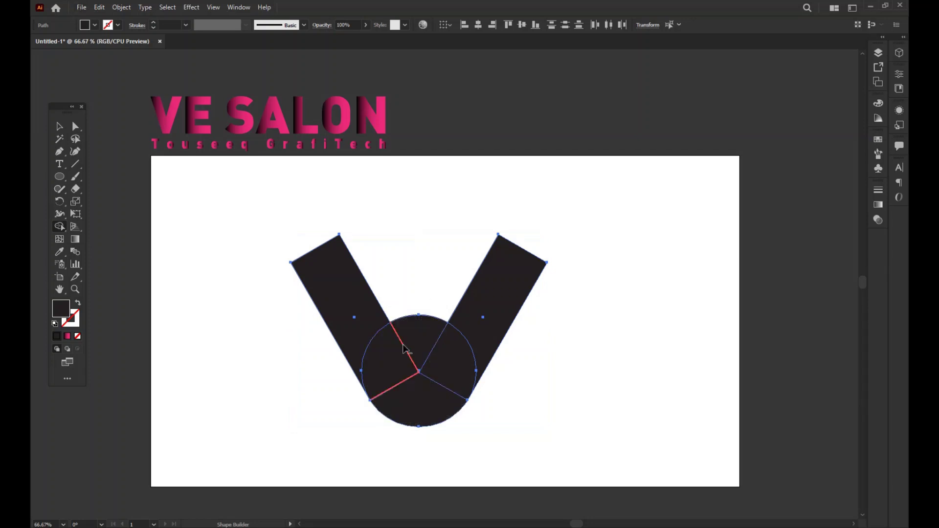
alt+click(421, 315)
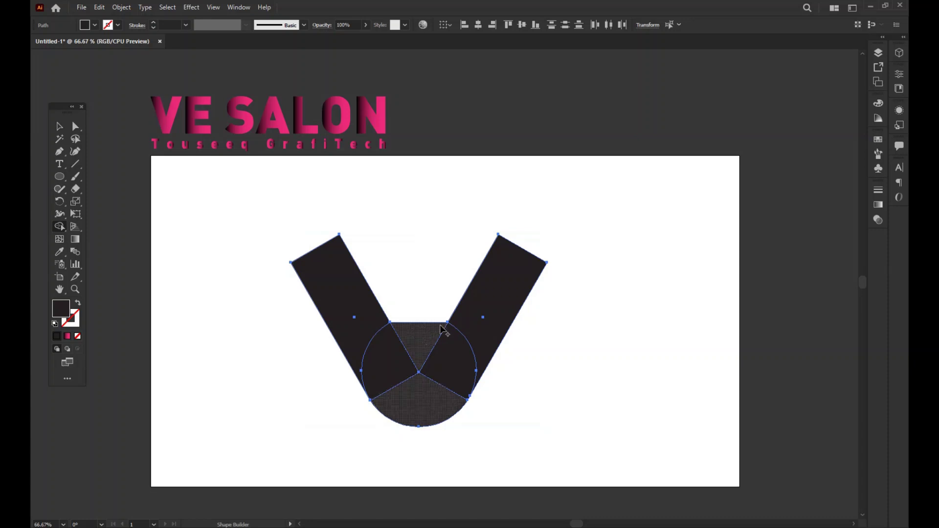
drag(450, 327, 465, 397)
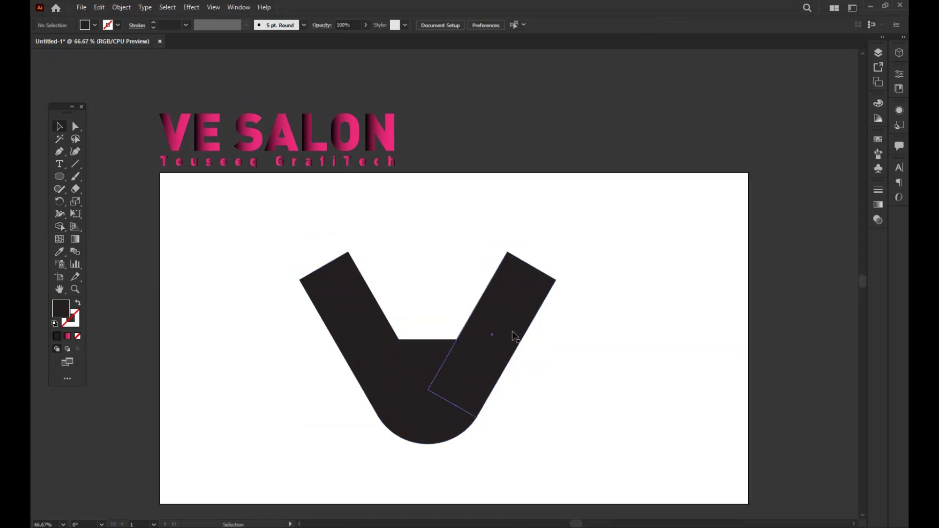
Bring the left slanted rectangle to the front of the stacking order.
drag(287, 223, 582, 447)
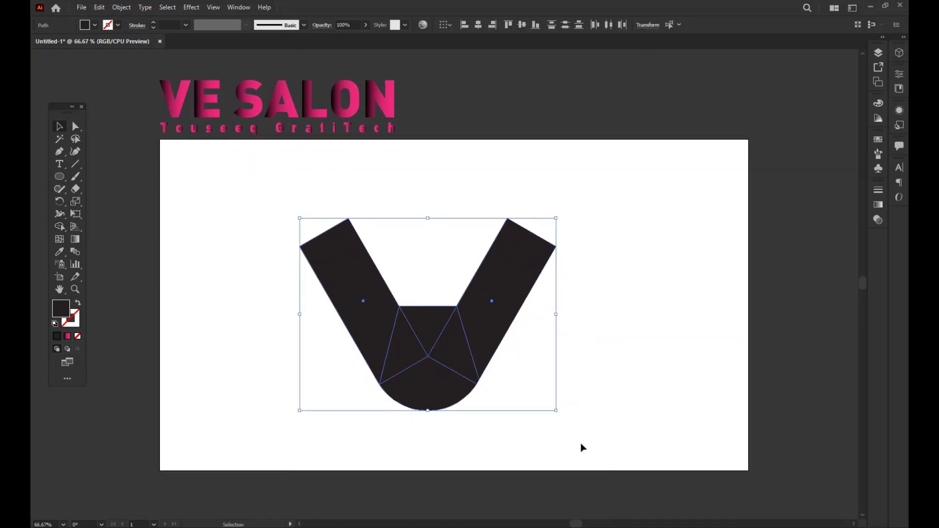
click(246, 321)
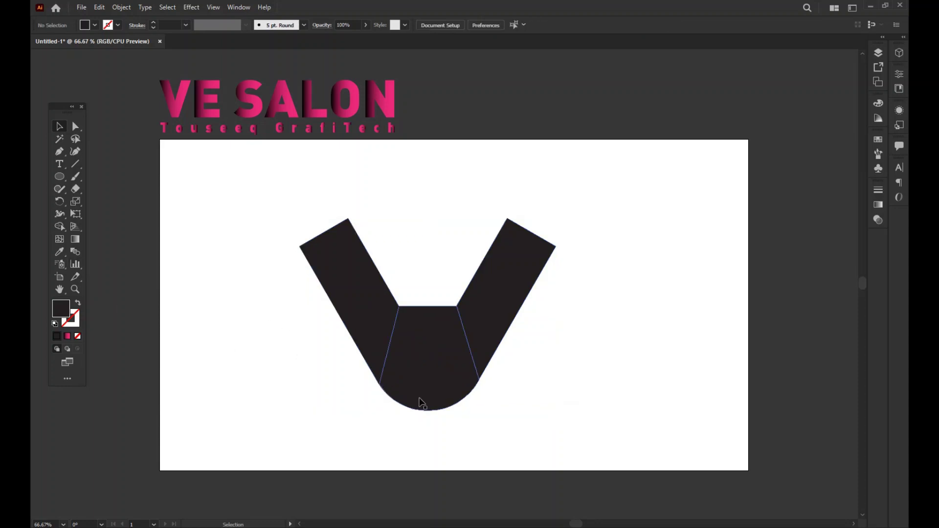
click(375, 326)
right_click(375, 327)
mouse_move(430, 267)
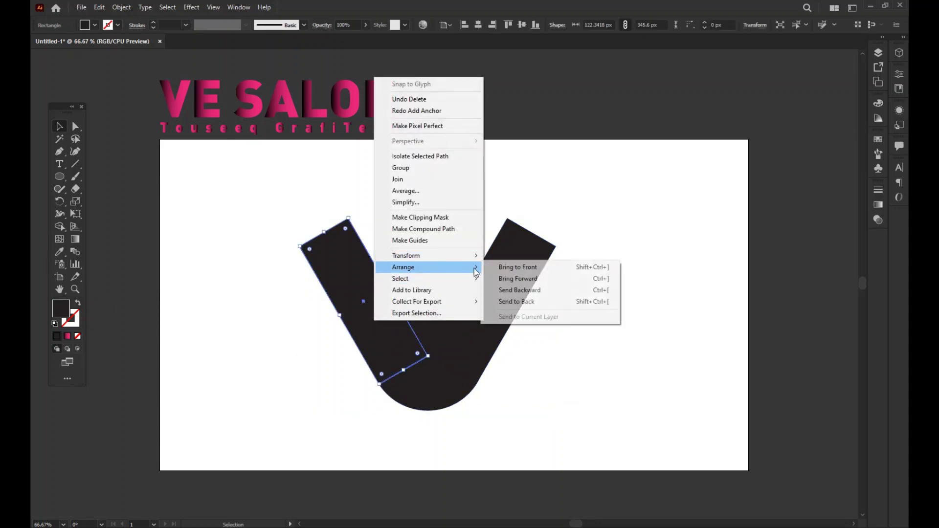
click(506, 267)
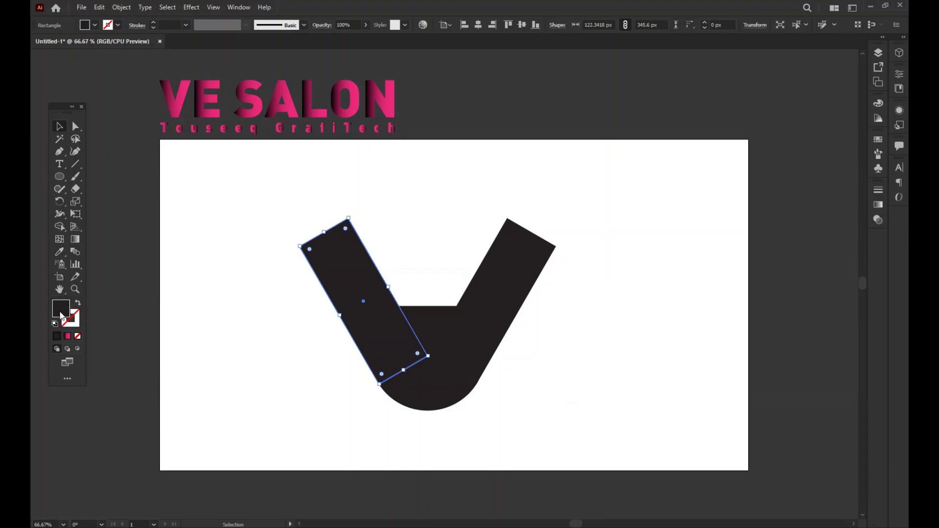
Give the left rectangle a white fill and no stroke.
click(55, 324)
click(176, 321)
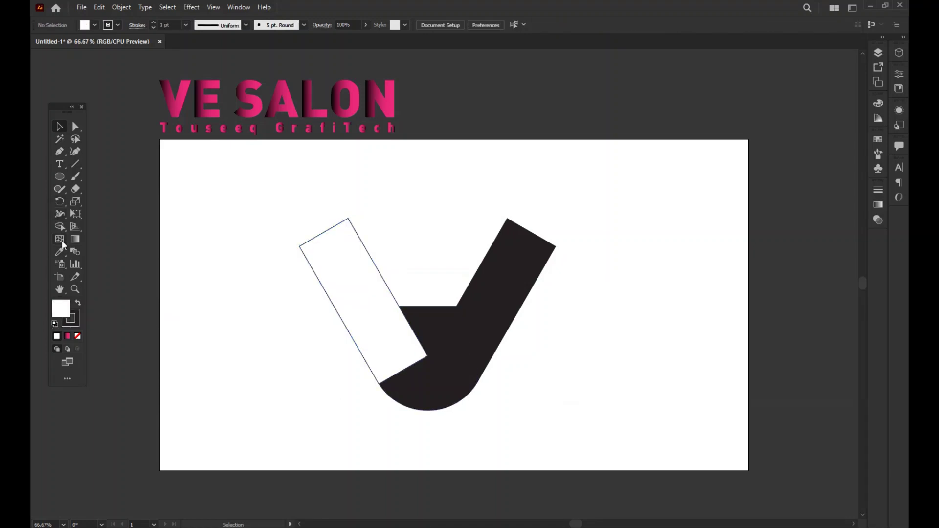
click(75, 312)
key(ctrl+z)
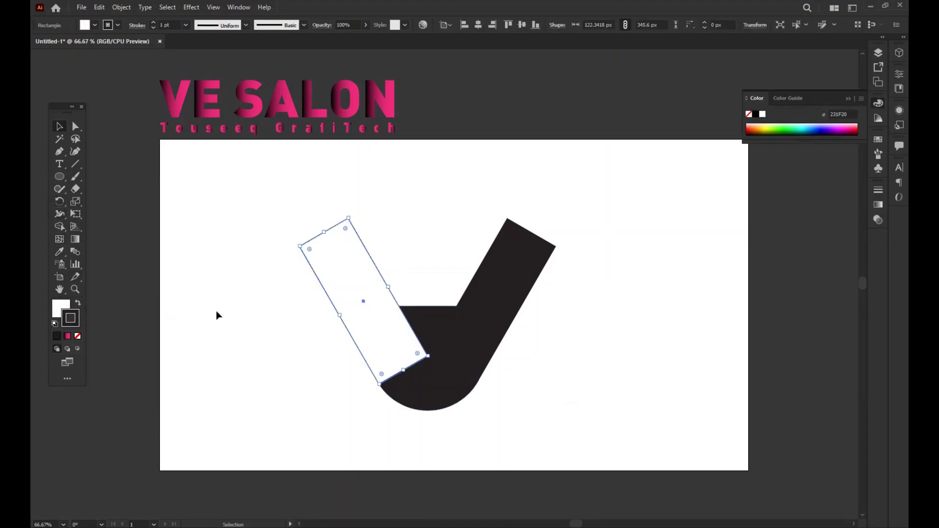
click(77, 337)
click(55, 311)
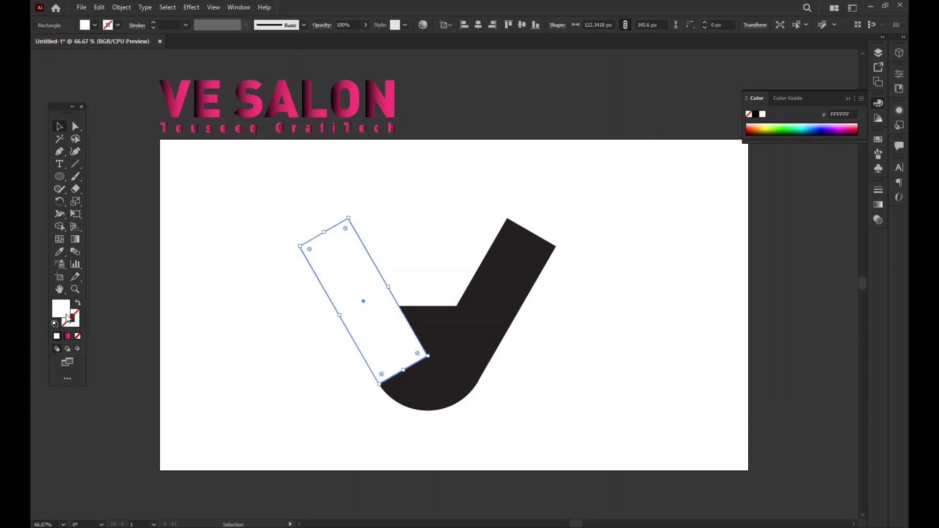
click(197, 332)
Draw a curved Pen path from the left rectangle's inner edge to the right rectangle's lower outer corner.
click(59, 152)
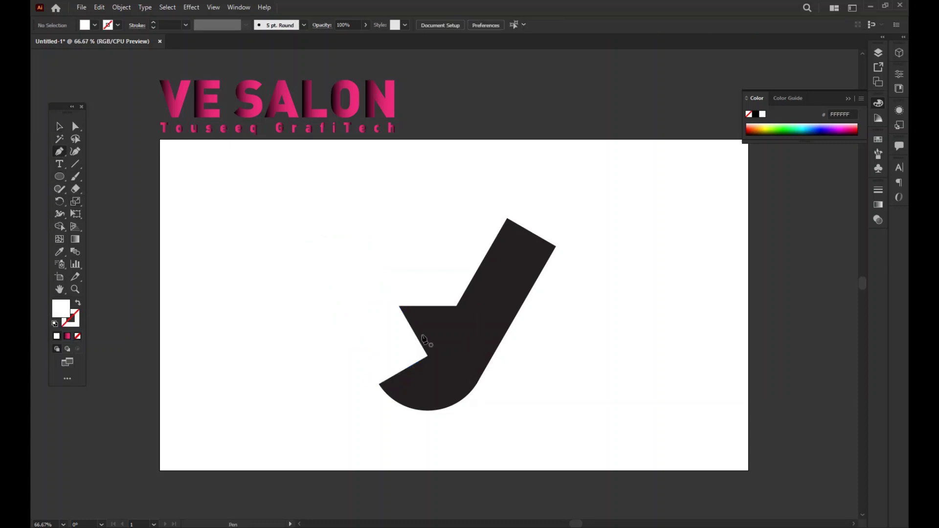
click(410, 324)
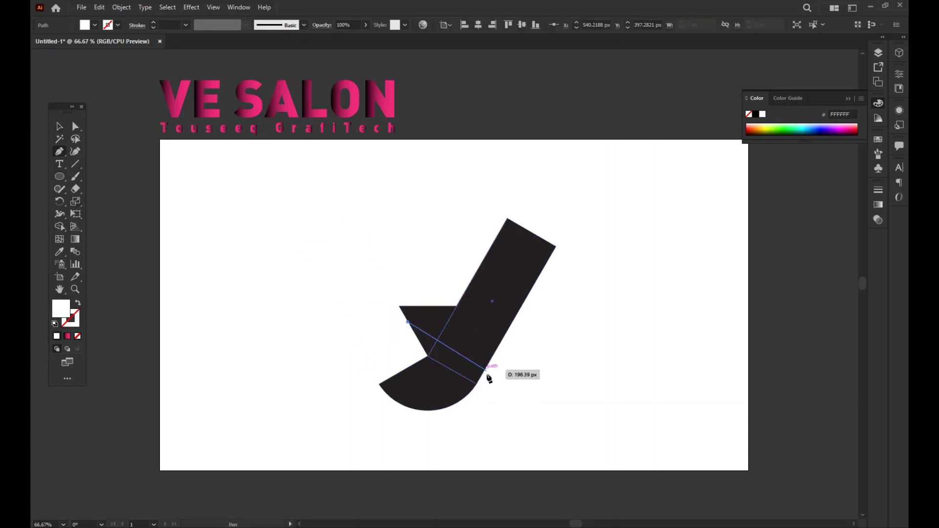
drag(476, 383, 522, 386)
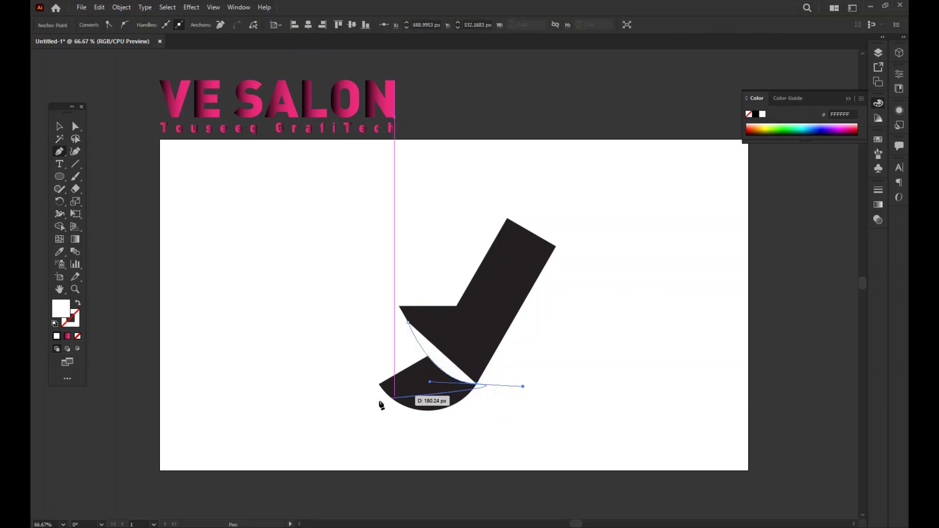
click(59, 126)
click(254, 231)
With the Shape Builder, remove the wedge between the arms, merge the left arm with the rounded base, and unite the right arm's pieces.
drag(285, 230, 627, 505)
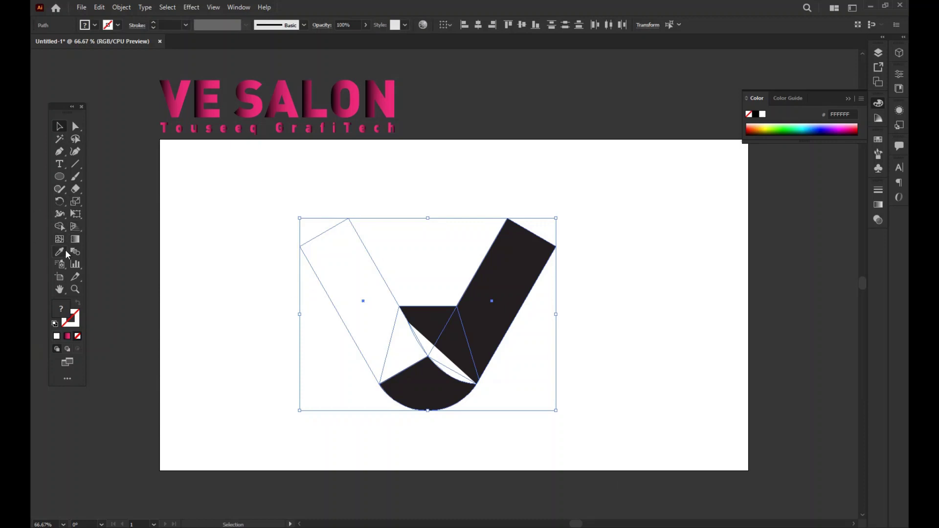
click(60, 227)
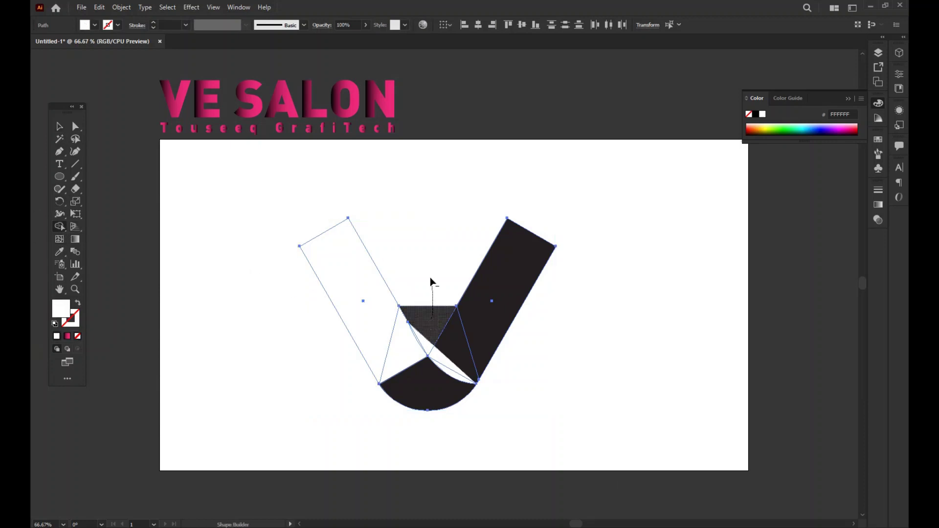
drag(430, 281, 431, 283)
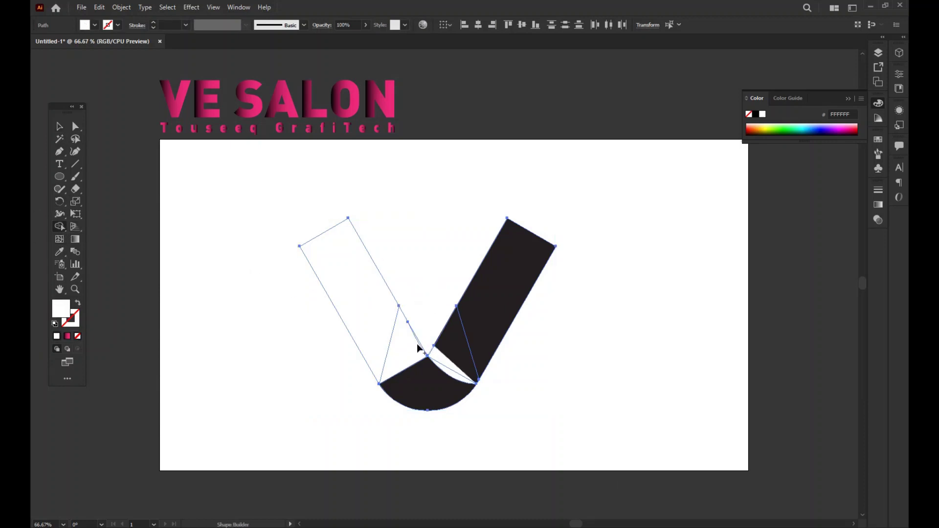
mouse_move(372, 297)
mouse_down()
mouse_move(419, 345)
mouse_move(430, 377)
mouse_up()
mouse_move(490, 309)
mouse_down()
mouse_move(471, 360)
mouse_move(452, 374)
mouse_move(455, 367)
mouse_up()
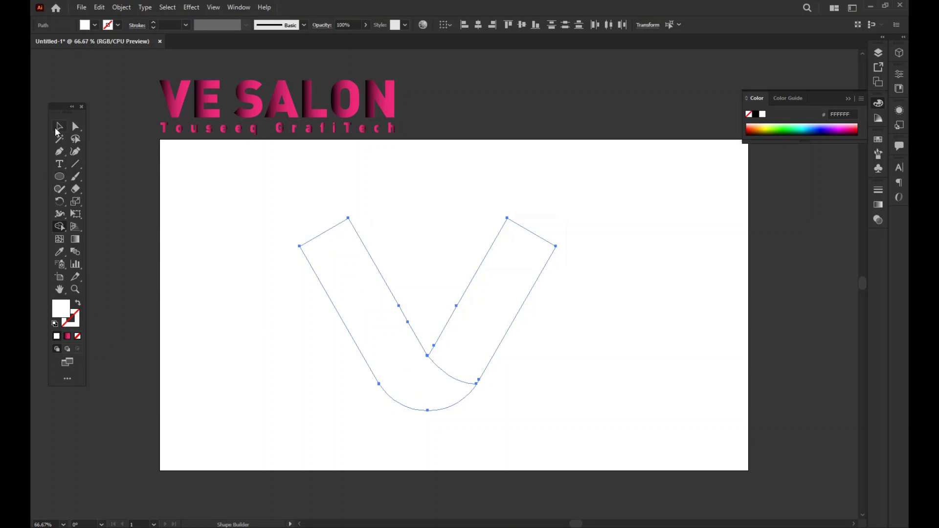
Apply the VE SALON lettering's black-to-pink gradient to both parts of the V with the Eyedropper.
click(57, 131)
drag(247, 188, 606, 484)
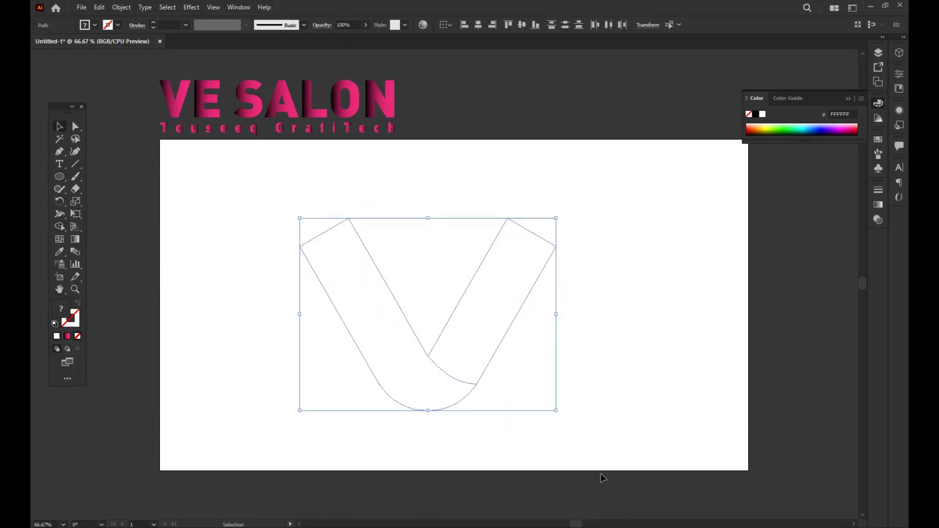
click(58, 252)
click(201, 100)
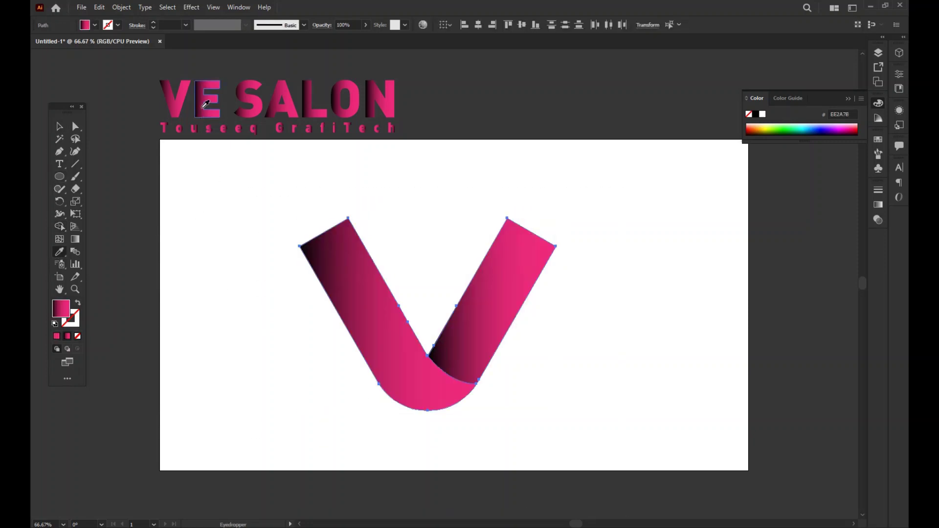
click(62, 128)
click(277, 331)
Run the right arm's gradient along its length, from black at the curved lower end to pink at the upper end.
drag(562, 360, 526, 373)
click(482, 312)
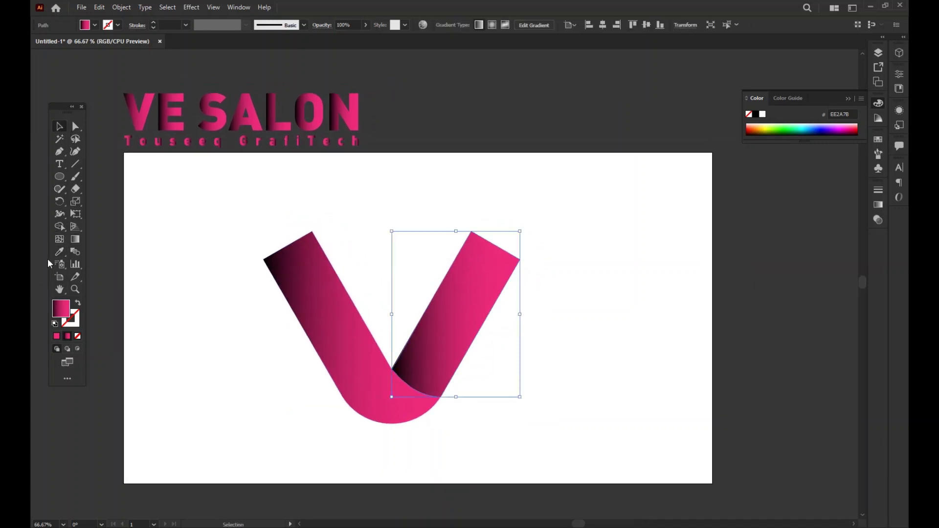
click(73, 241)
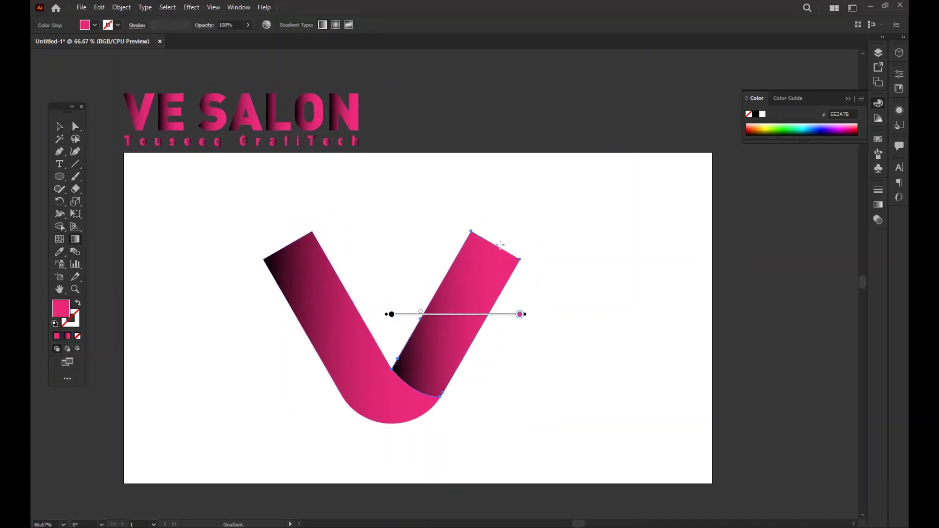
drag(410, 388, 494, 245)
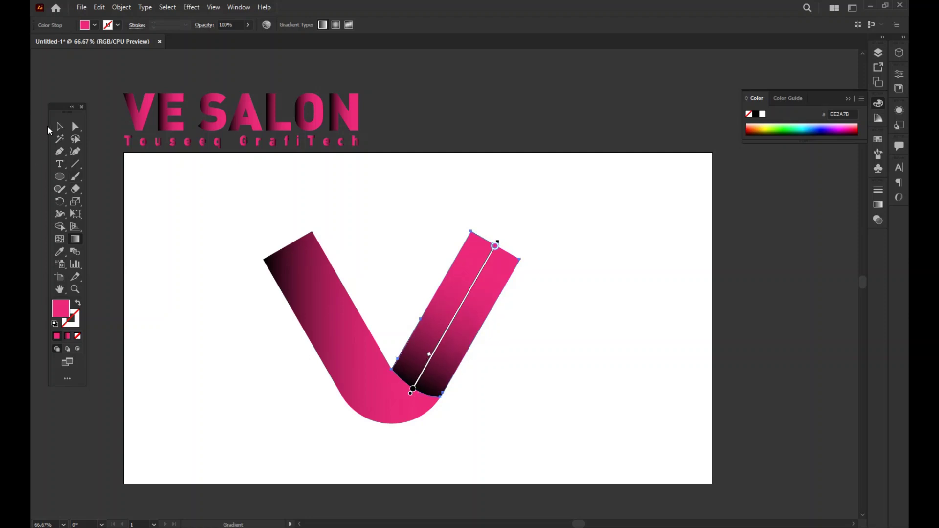
click(59, 127)
click(226, 320)
Run the left arm's gradient lengthwise, from black at its upper end to pink at the rounded base.
click(333, 317)
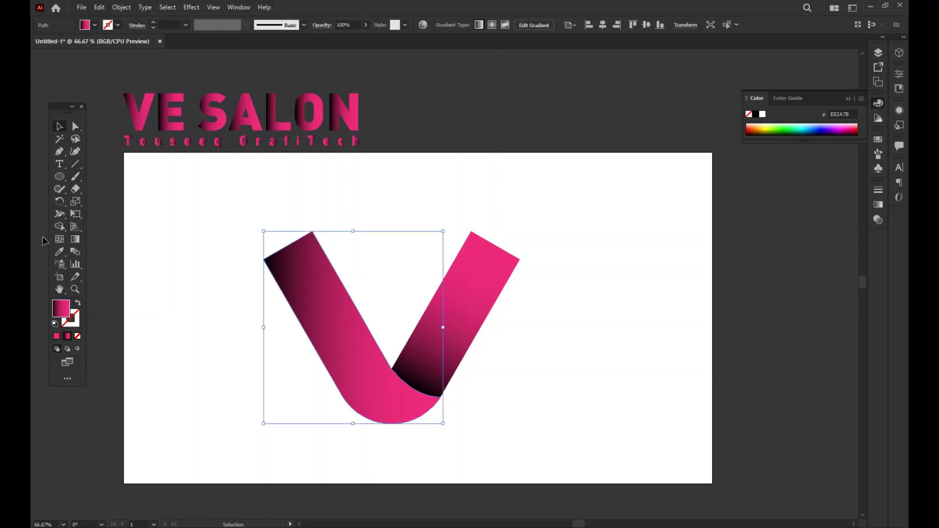
click(72, 242)
mouse_move(412, 421)
mouse_down()
mouse_move(315, 303)
mouse_move(288, 244)
mouse_move(394, 366)
mouse_move(405, 430)
mouse_move(394, 421)
mouse_move(410, 422)
mouse_up()
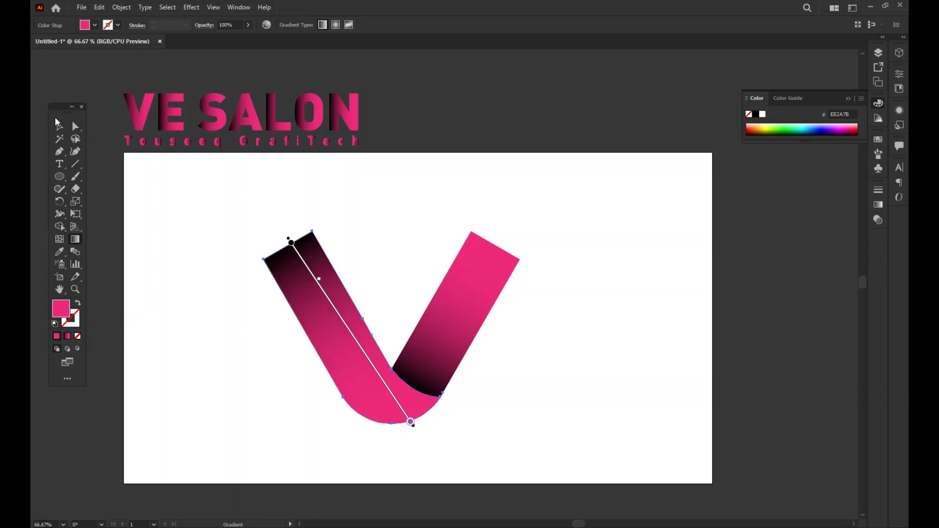
click(57, 122)
click(233, 239)
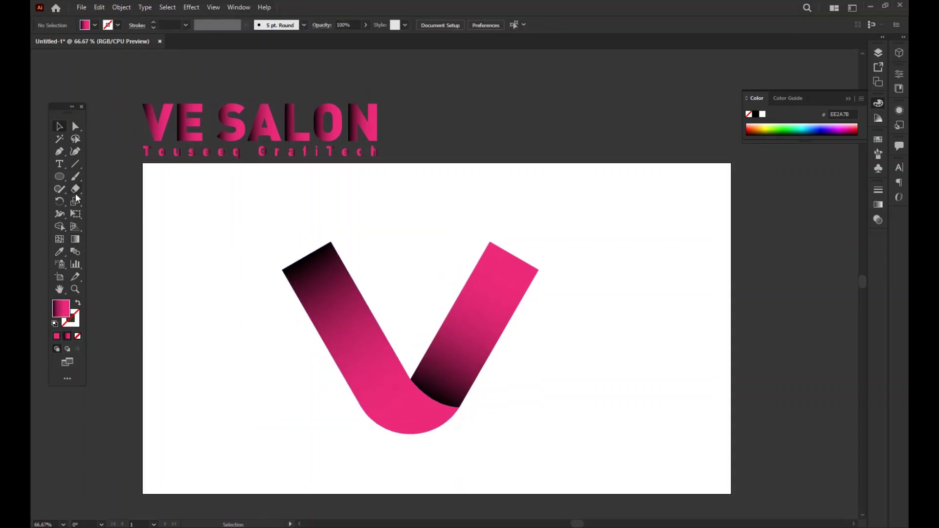
Draw a horizontal line across the upper tips of both arms with a 1 pt black stroke and no fill.
click(77, 161)
drag(209, 241, 628, 265)
click(59, 127)
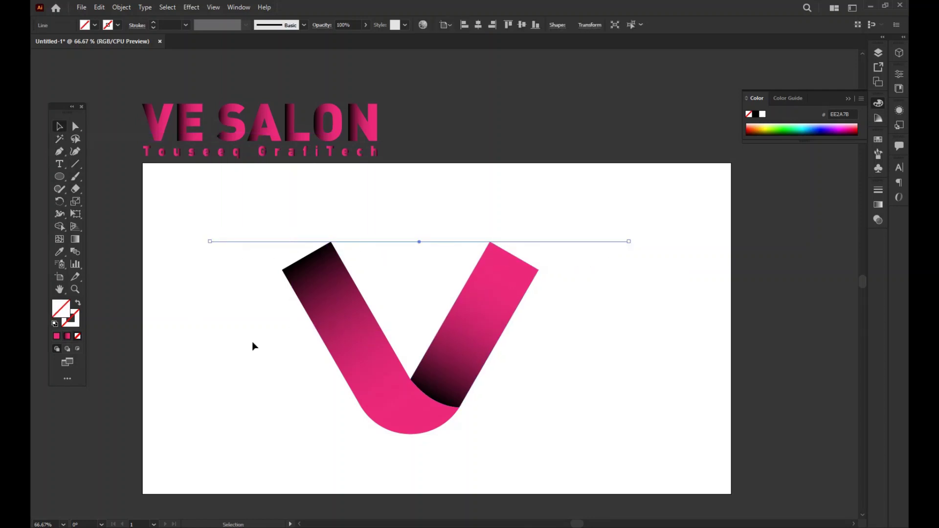
click(53, 323)
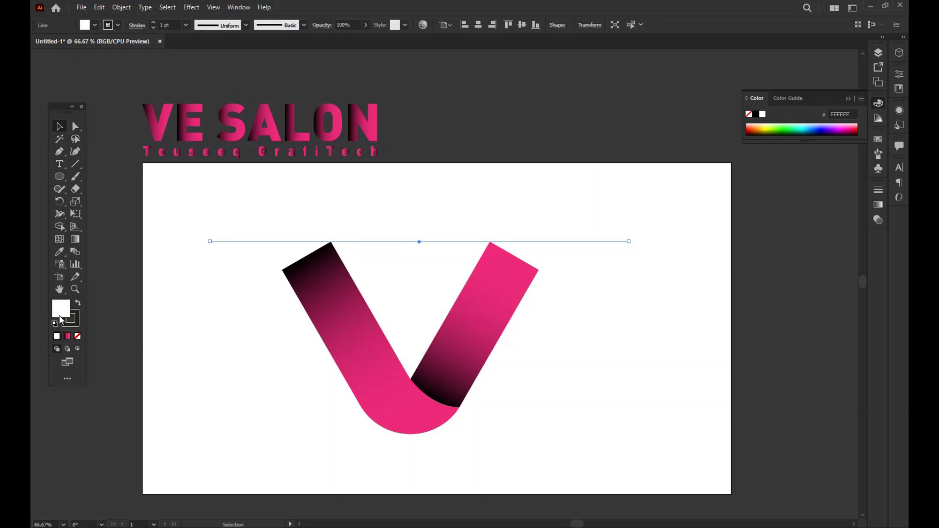
click(78, 336)
click(137, 352)
scroll(191, 356, right, 3)
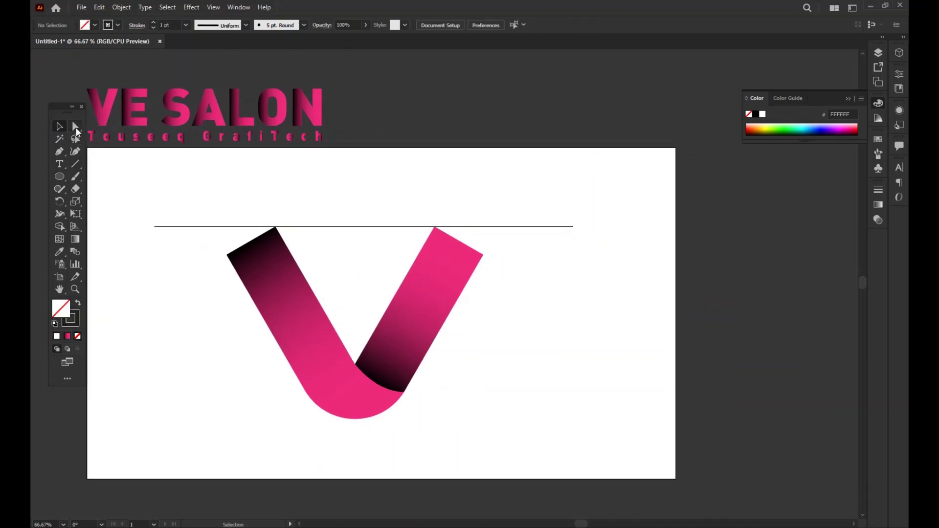
Extend the outer upper corner of each arm to the horizontal line so both arms end flat.
click(76, 128)
drag(227, 255, 211, 227)
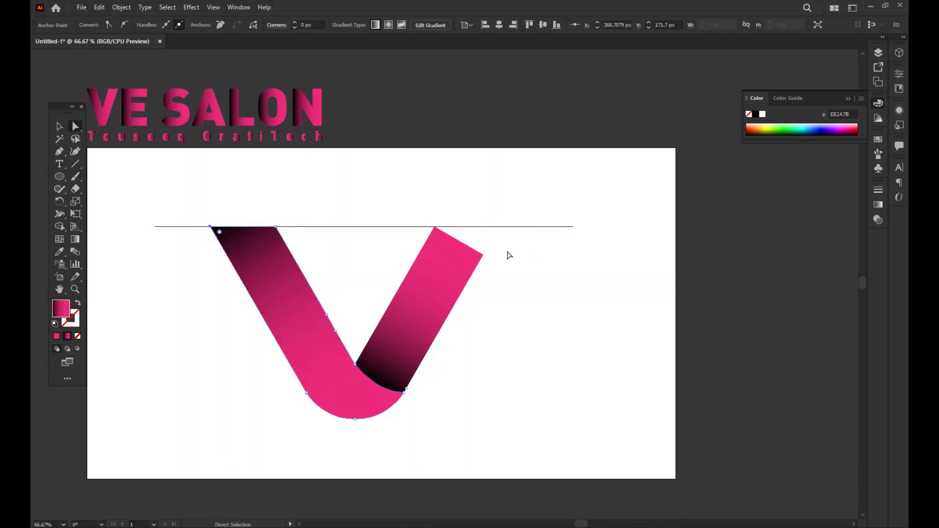
drag(495, 264, 500, 228)
click(496, 317)
drag(497, 317, 523, 322)
Delete the horizontal guide line above the V.
click(59, 128)
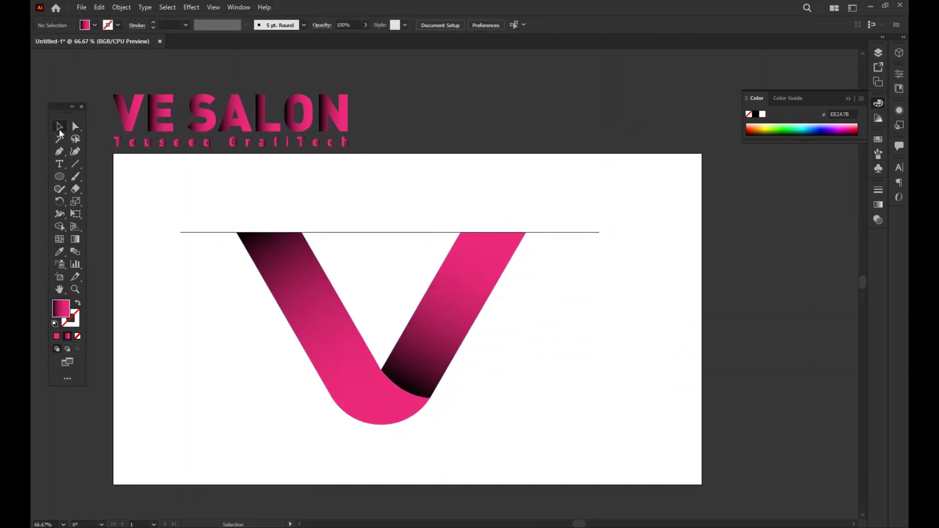
drag(392, 203, 422, 274)
key(Delete)
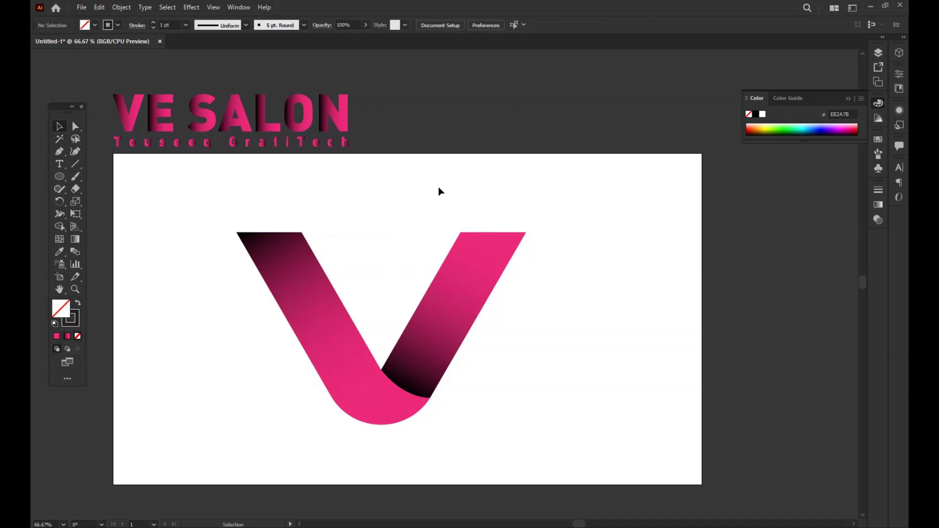
Realign the left arm's gradient with its slant, starting black just above the flat top and ending pink at the base.
drag(514, 199, 549, 200)
drag(232, 187, 635, 483)
click(590, 396)
click(462, 395)
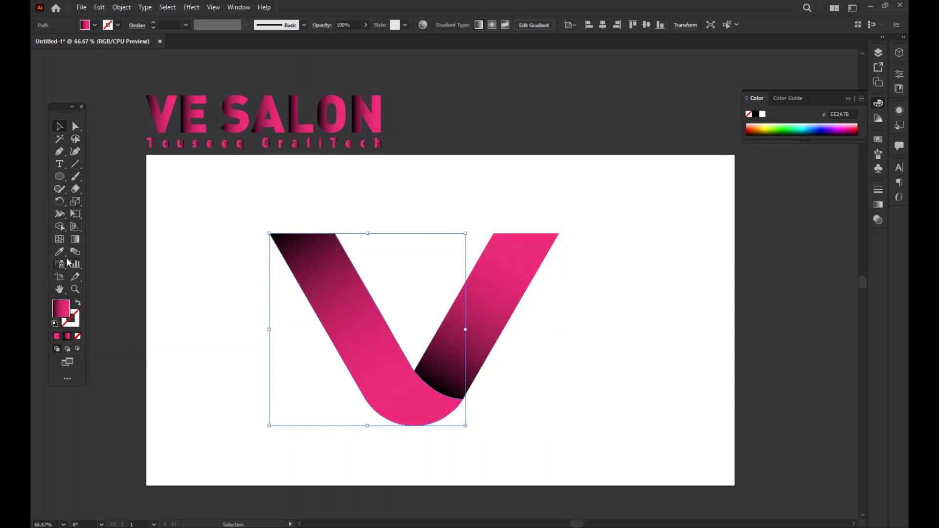
click(75, 241)
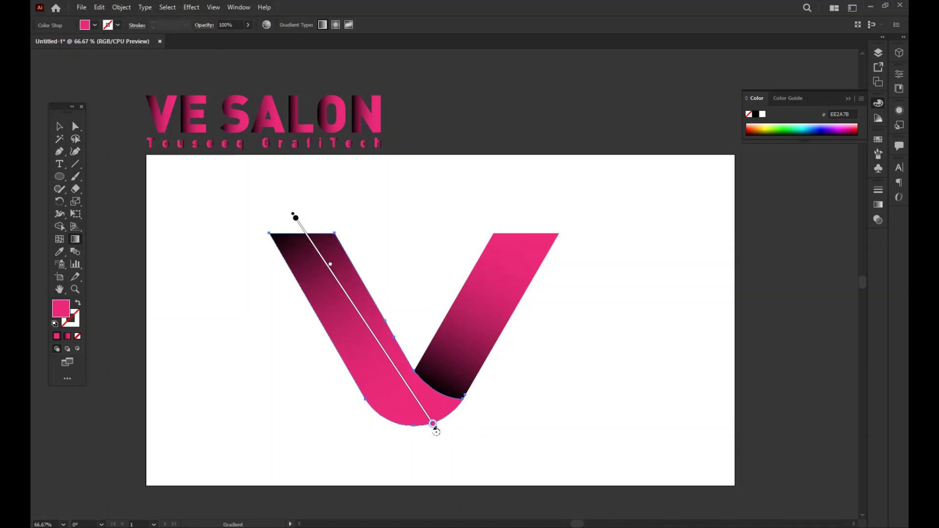
mouse_move(433, 424)
mouse_down()
mouse_move(296, 212)
mouse_move(304, 212)
mouse_up()
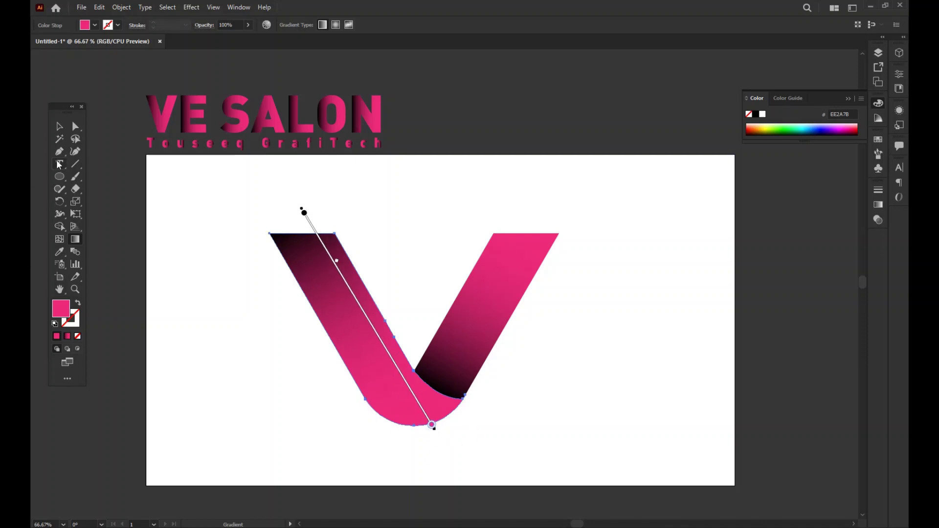
click(60, 126)
click(234, 332)
Group the two arms of the V and deselect them.
key(a)
drag(236, 209, 628, 484)
key(v)
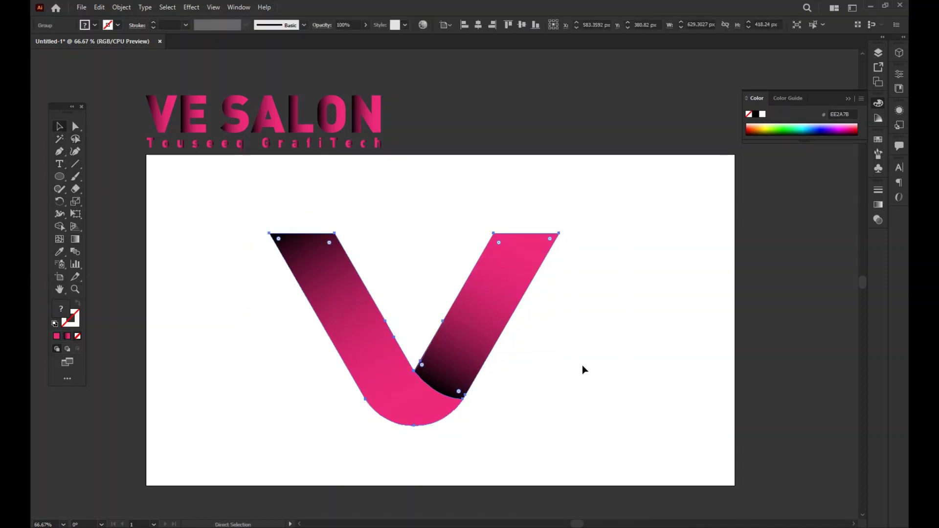
click(582, 366)
Scale the V down to about 429 by 285 px and move it to the left half of the artboard.
key(ctrl+minus)
key(ctrl+minus)
key(ctrl+minus)
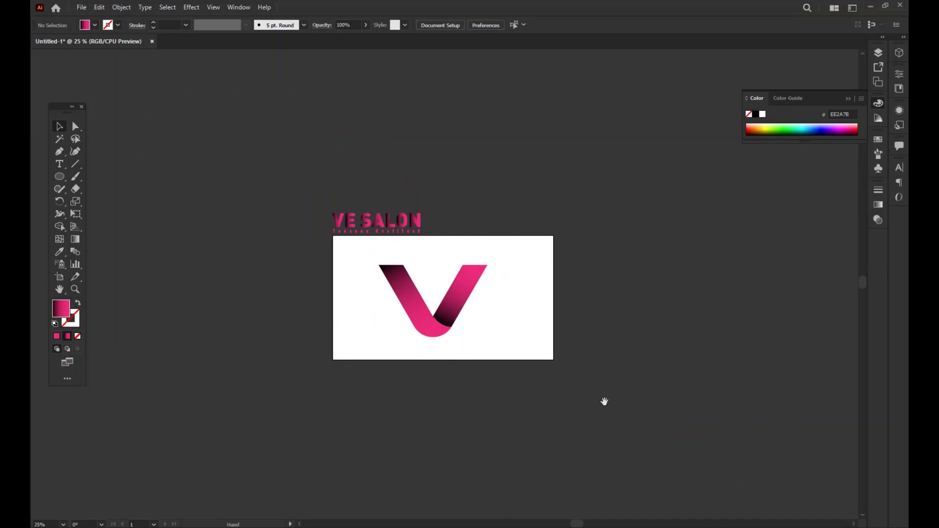
scroll(313, 342, up, 1)
drag(535, 409, 482, 358)
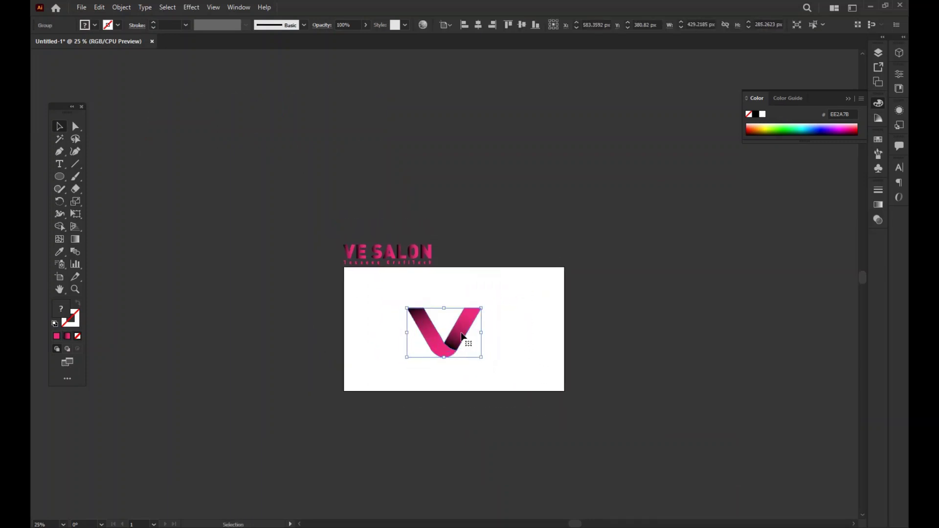
drag(424, 336, 419, 336)
click(395, 237)
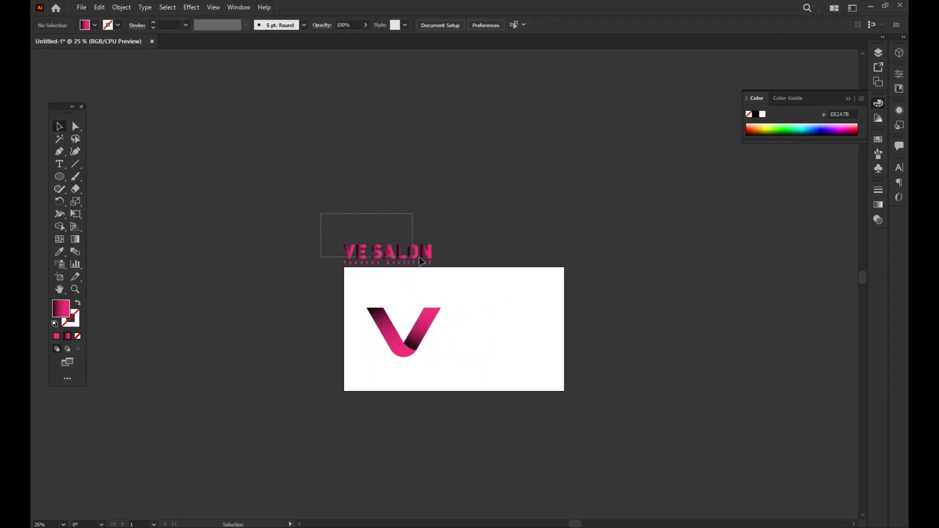
Align the VE SALON lettering with the V on their horizontal and vertical centers, then deselect both.
drag(477, 279, 476, 280)
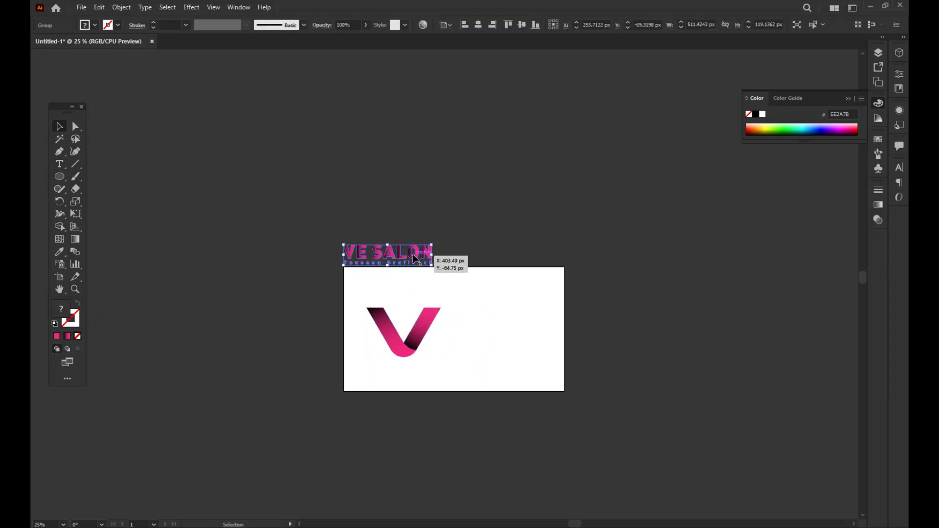
drag(414, 259, 415, 260)
shift+click(430, 324)
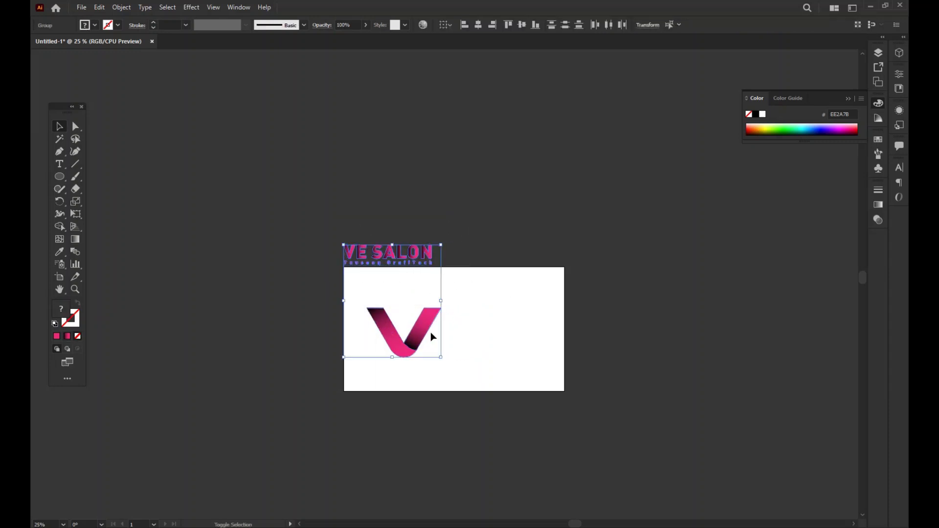
click(477, 26)
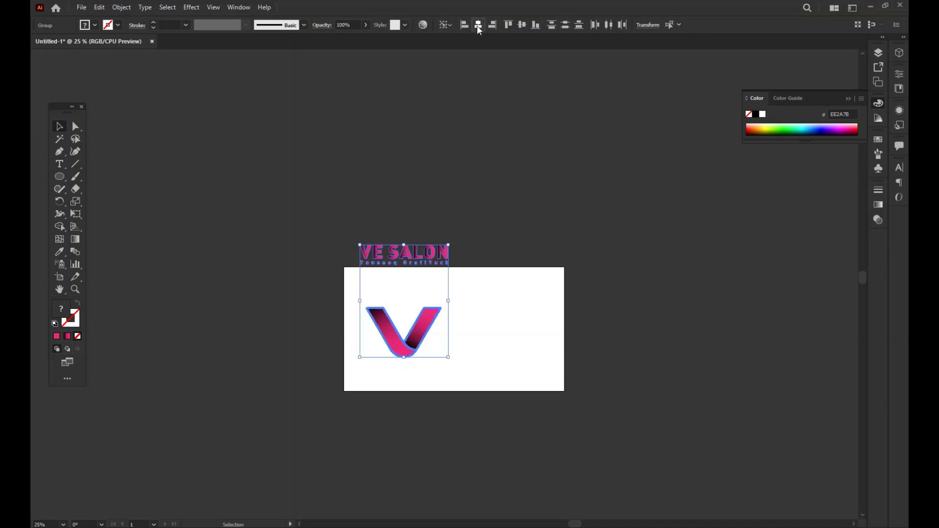
click(522, 25)
key(ctrl+shift+a)
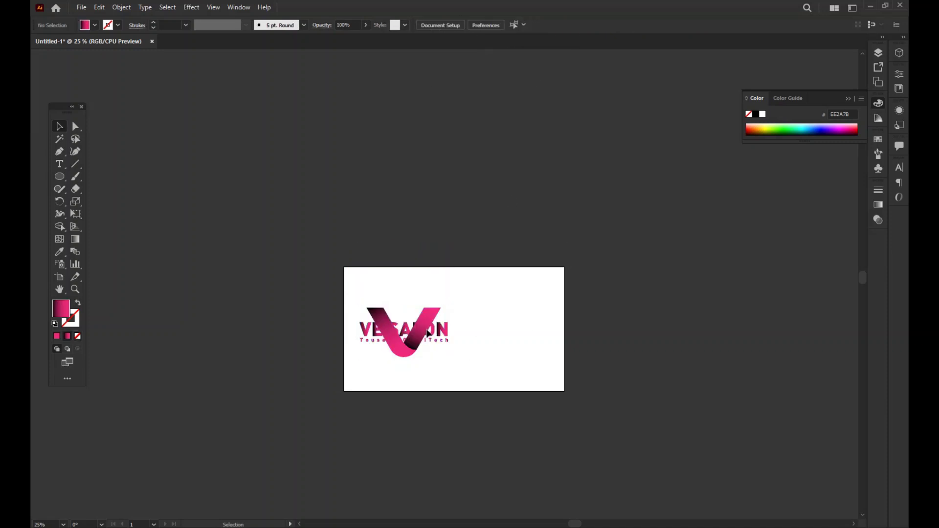
Move the VE SALON lettering sideways so it stands just beside the V's right arm.
drag(439, 344, 483, 343)
key(ctrl+shift+a)
click(538, 391)
drag(539, 391, 514, 413)
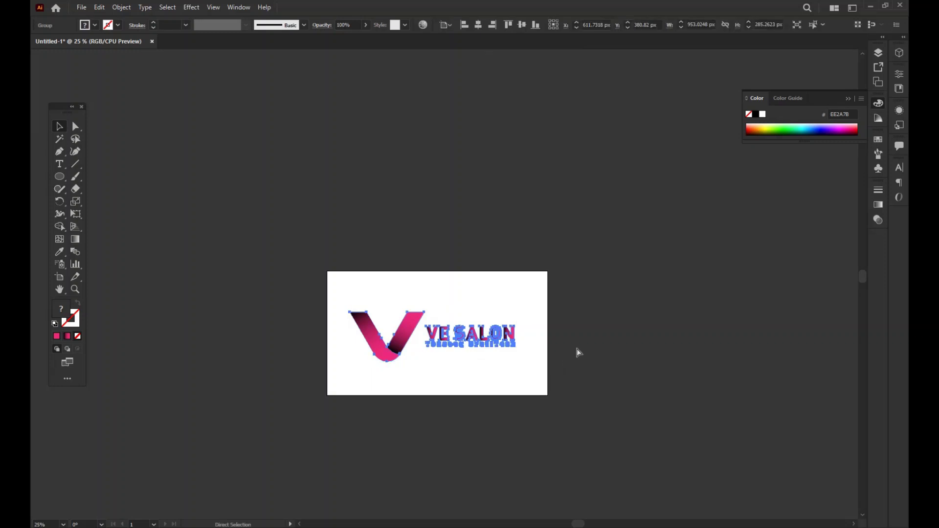
Center the grouped V and lettering horizontally and vertically on the artboard and deselect them.
click(492, 24)
click(478, 25)
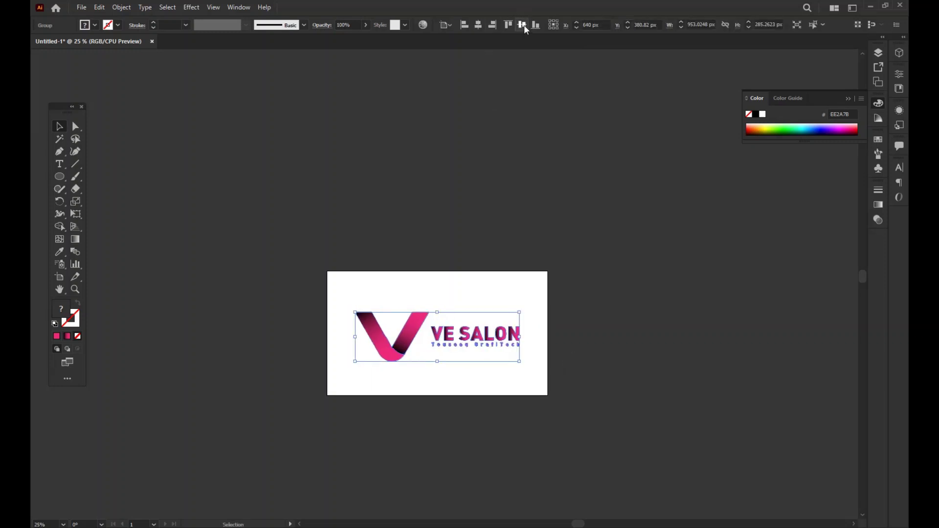
click(522, 25)
click(505, 143)
drag(501, 161, 493, 74)
Draw a rectangle covering the whole artboard and send it behind the V and the lettering.
key(ctrl+plus)
key(ctrl+plus)
key(m)
mouse_move(211, 171)
mouse_down()
mouse_move(661, 404)
mouse_move(652, 420)
mouse_up()
key(v)
click(79, 302)
key(ctrl+z)
right_click(256, 206)
mouse_move(313, 396)
click(415, 434)
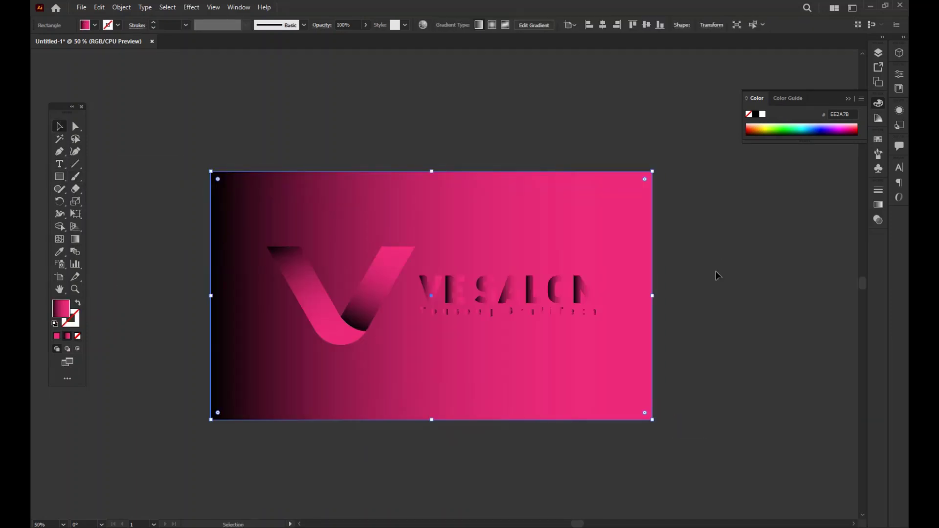
Fill the background rectangle with the white-to-black gradient preset and make it radial.
click(878, 205)
click(812, 202)
click(757, 241)
click(756, 241)
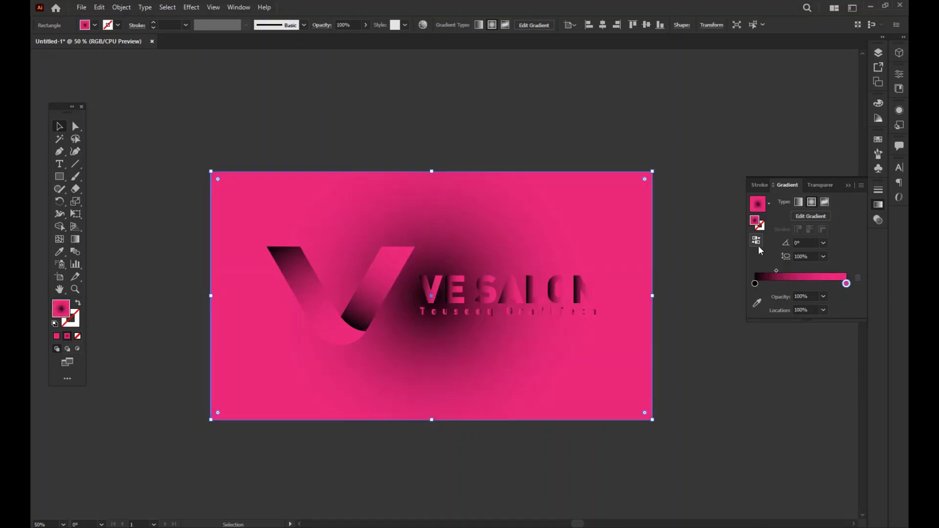
double_click(754, 283)
click(768, 203)
click(704, 218)
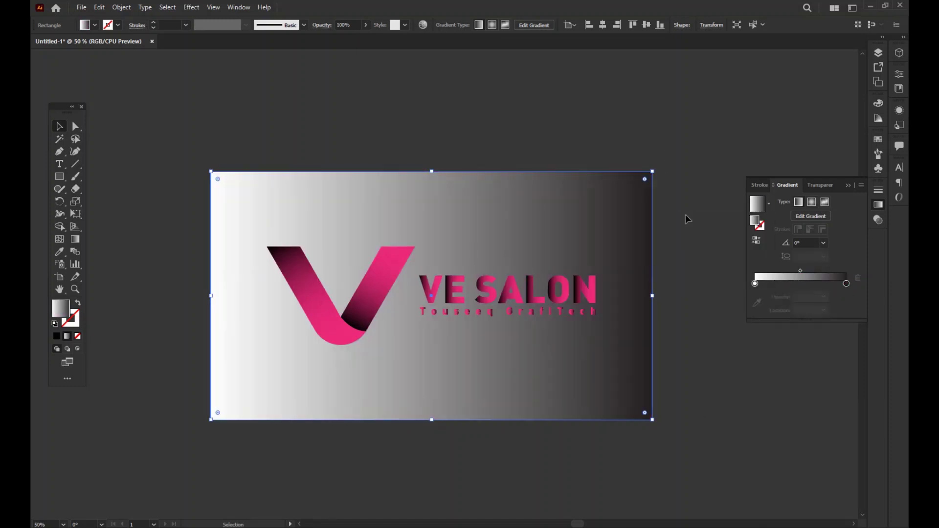
click(811, 203)
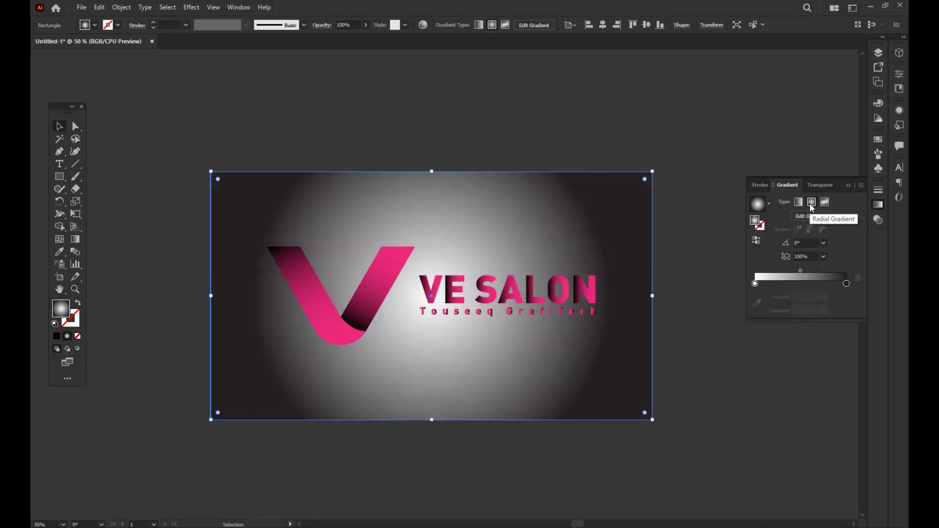
Set the opacity of the radial gradient's black stop to 50%.
click(846, 284)
click(823, 297)
click(838, 365)
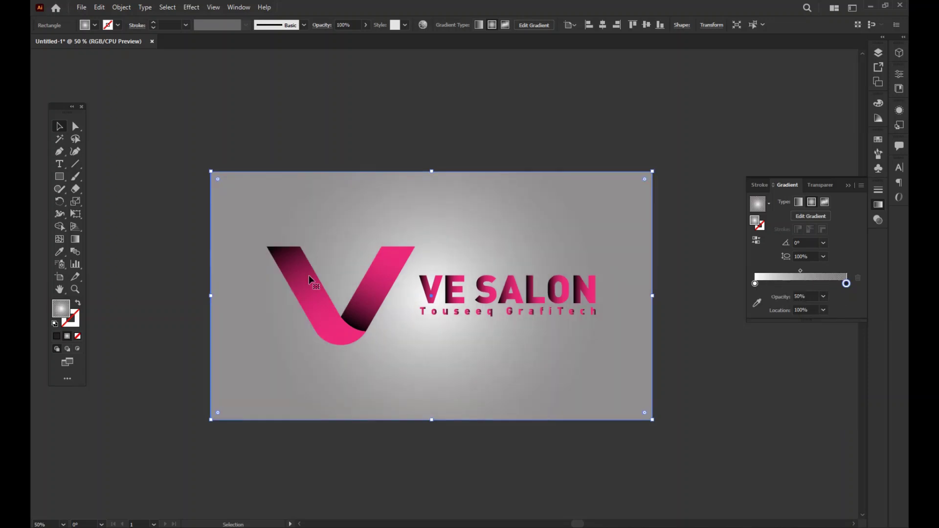
Pull the background gradient's midpoint closer to its white center, shrink its radius slightly and deselect the rectangle.
key(g)
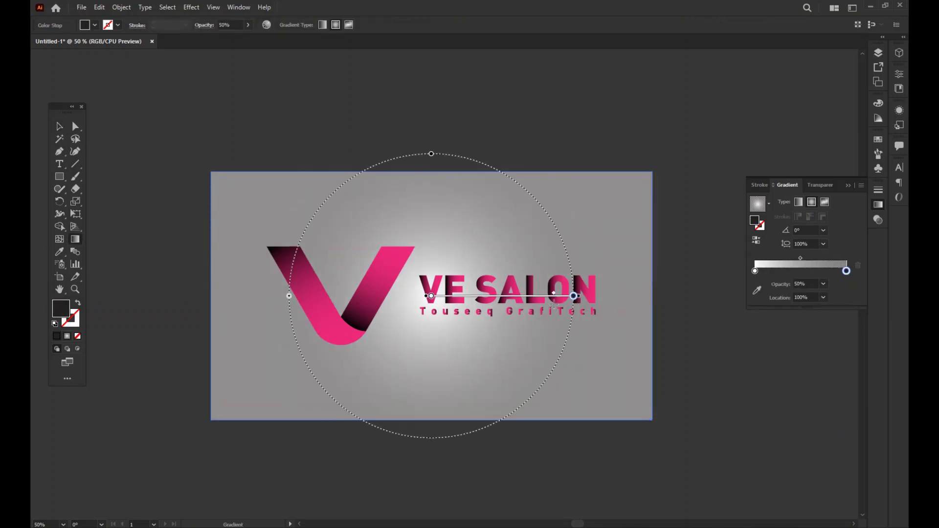
drag(502, 294, 491, 294)
mouse_move(576, 297)
mouse_down()
mouse_move(590, 298)
mouse_move(568, 297)
mouse_up()
key(v)
click(432, 136)
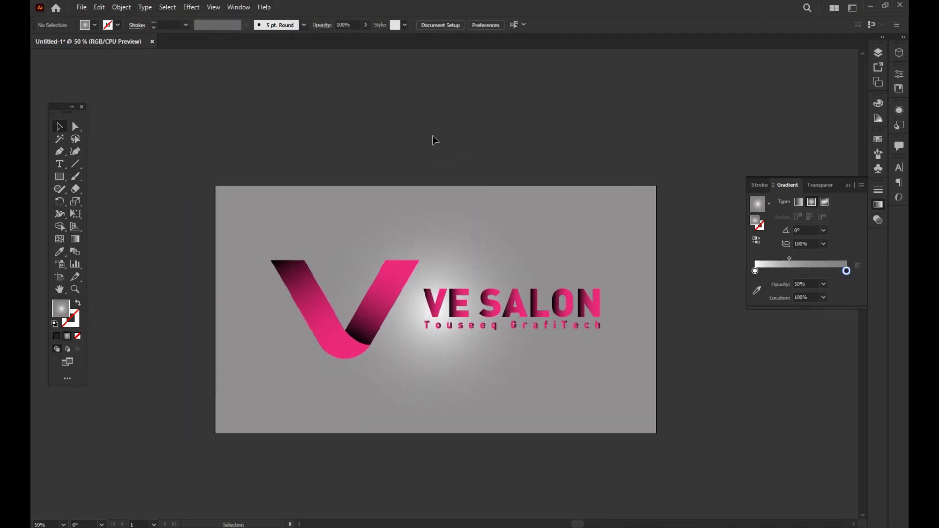
Shift the background's radial gradient so its white highlight sits at the edge of its circle, above and left of the V.
click(547, 248)
key(g)
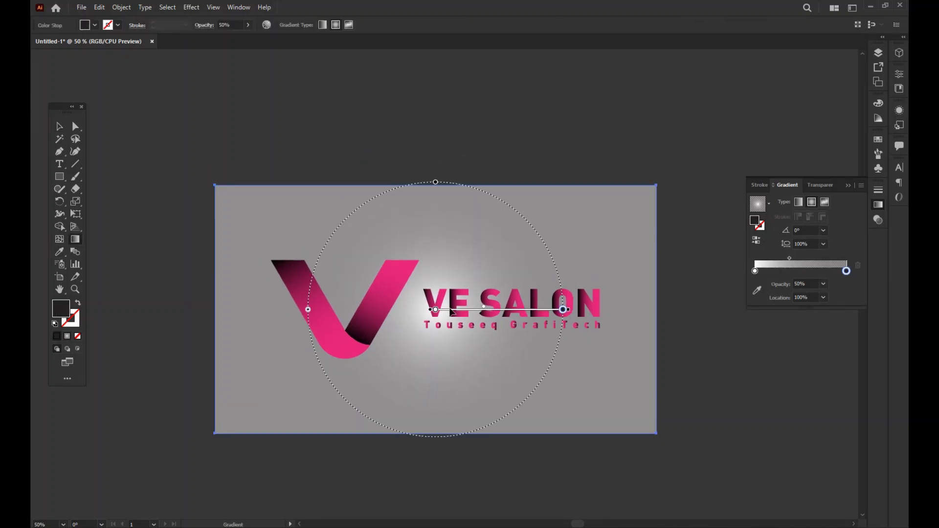
mouse_move(430, 309)
mouse_down()
mouse_move(337, 225)
mouse_move(312, 276)
mouse_move(301, 265)
mouse_move(314, 300)
mouse_up()
click(59, 127)
click(720, 150)
drag(721, 150, 709, 138)
click(260, 228)
click(351, 134)
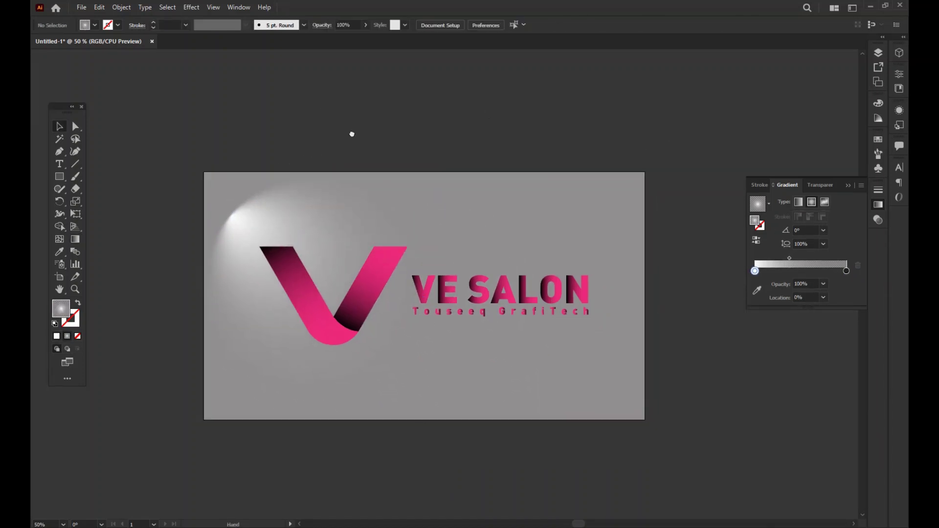
Swing the background gradient's highlight to the upper right of the V, shift the whole gradient slightly up and right, and deselect.
drag(351, 135, 347, 132)
click(235, 209)
key(g)
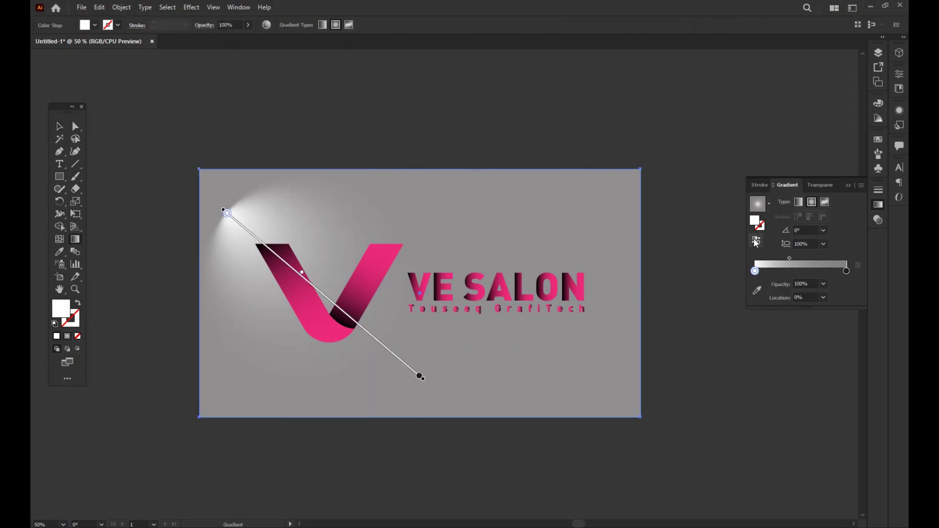
drag(415, 211, 226, 377)
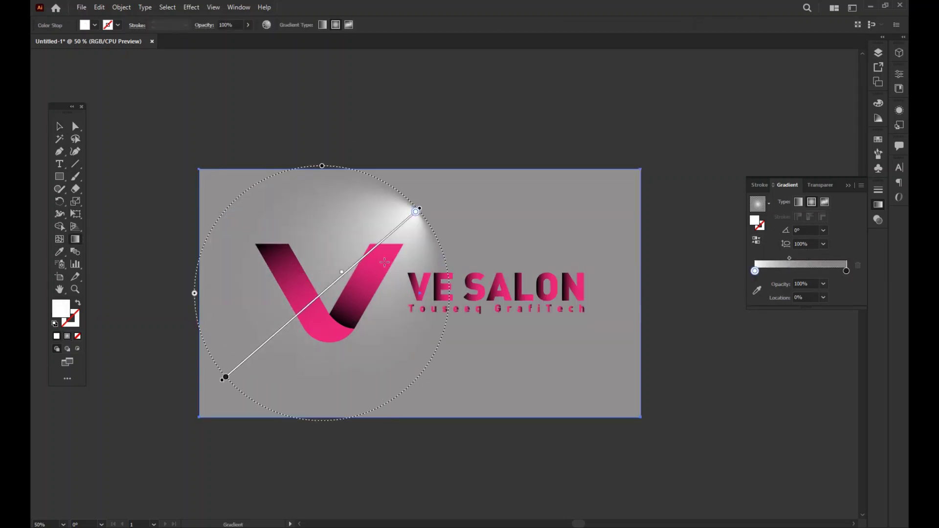
mouse_move(384, 262)
mouse_down()
mouse_move(418, 220)
mouse_move(424, 242)
mouse_up()
key(v)
click(315, 98)
Rotate the background gradient vertical with its highlight at the top, and shift it toward the middle of the rectangle.
click(430, 342)
key(g)
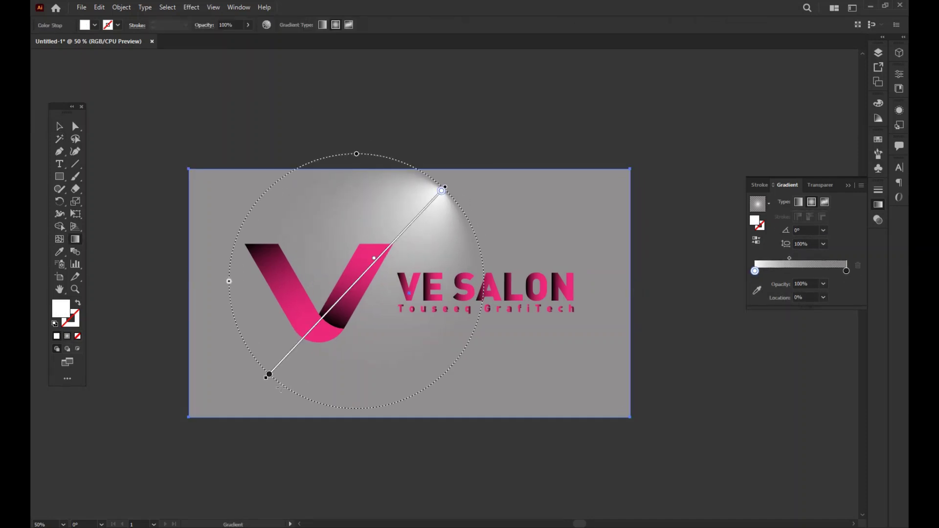
mouse_move(268, 377)
mouse_down()
mouse_move(335, 411)
mouse_move(357, 411)
mouse_up()
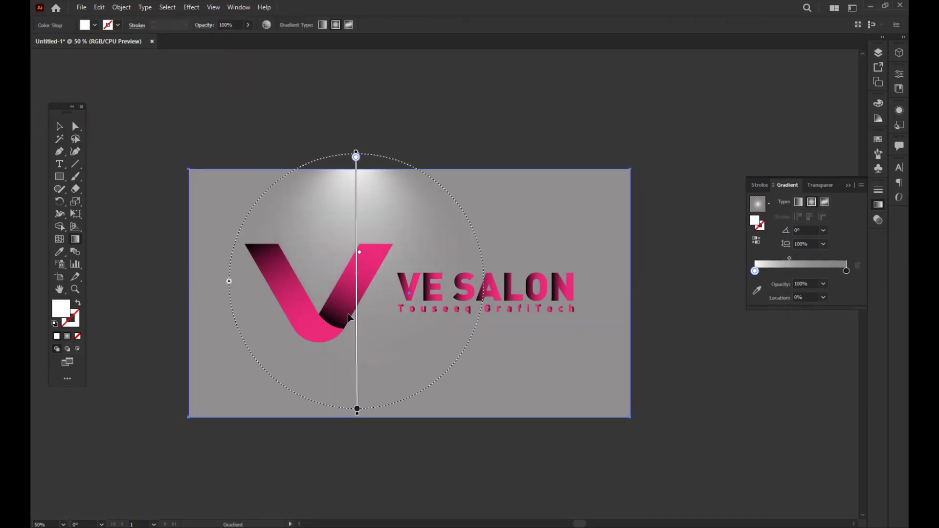
drag(357, 217, 403, 239)
key(v)
click(206, 103)
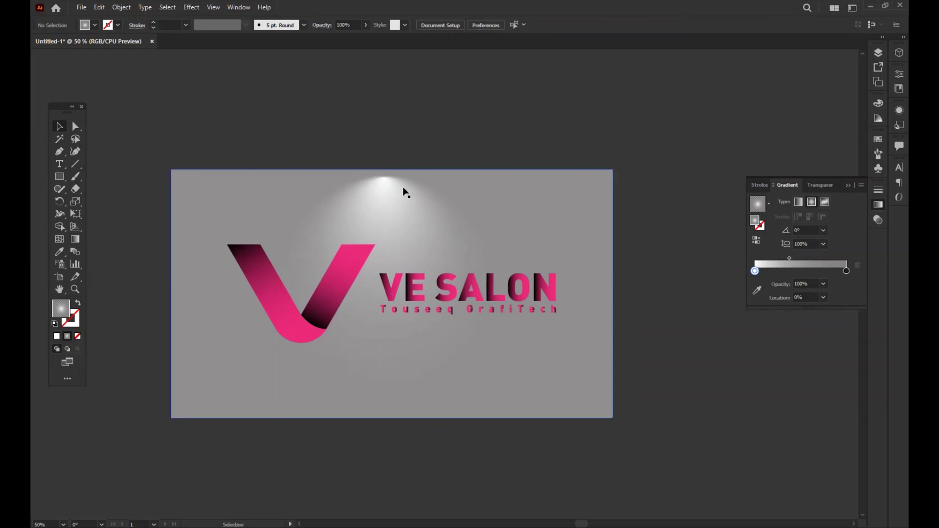
Nudge the background gradient slightly right to center its highlight under the rectangle's top edge, then deselect.
click(403, 188)
key(g)
drag(364, 212, 372, 212)
key(v)
click(445, 132)
Move the white stop of the background gradient to a location of about 4.72% and deselect the rectangle.
click(405, 210)
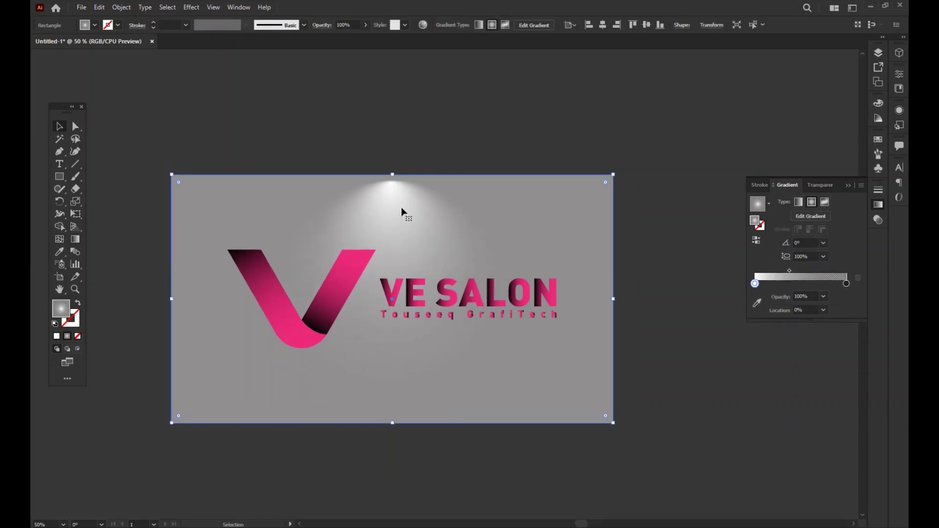
key(g)
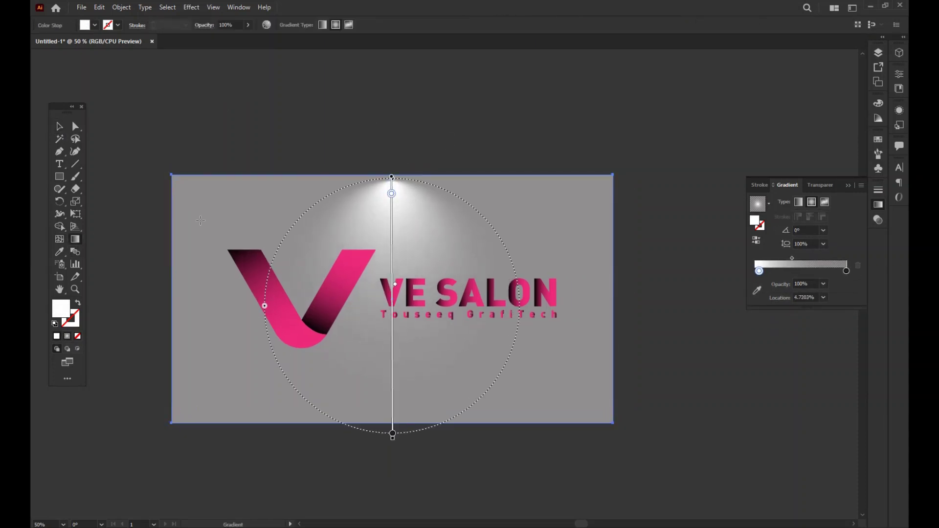
key(v)
click(331, 128)
Enlarge the grouped V and lettering slightly, nudge the group down on the background and deselect it.
click(310, 324)
drag(558, 357, 568, 360)
drag(462, 310, 462, 318)
click(436, 148)
drag(434, 148, 449, 151)
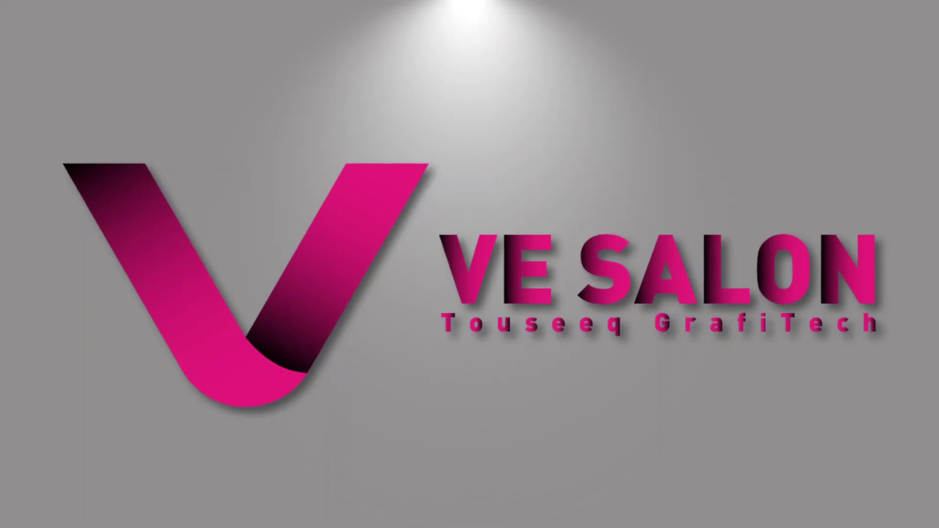